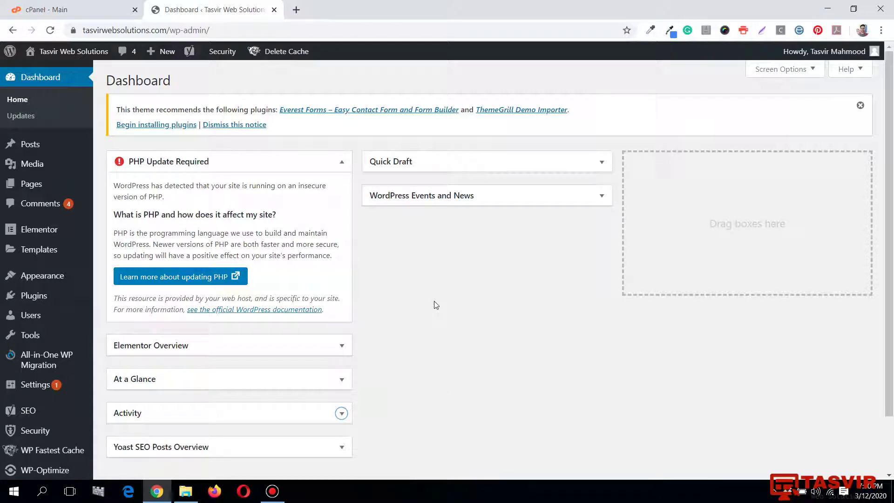
Review the PHP Update Required notice on the WordPress dashboard and the Select PHP Version tool in cPanel's Software section
scroll(256, 298, down, 2)
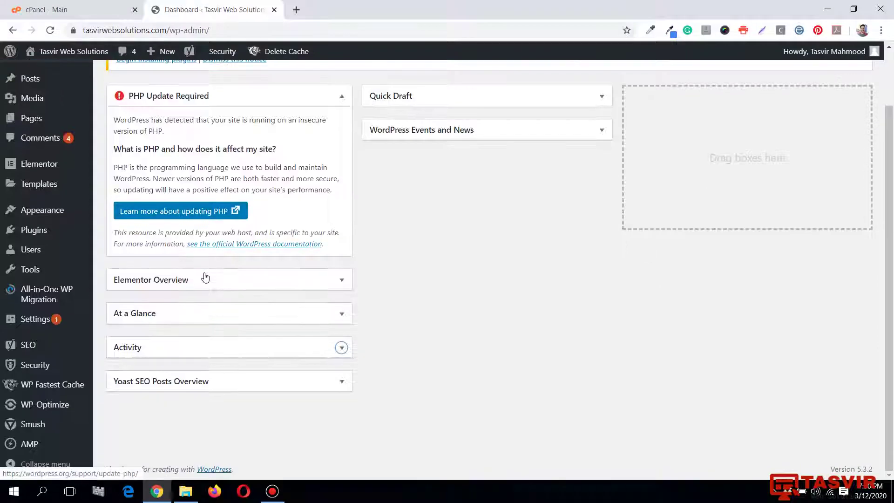
scroll(199, 278, up, 2)
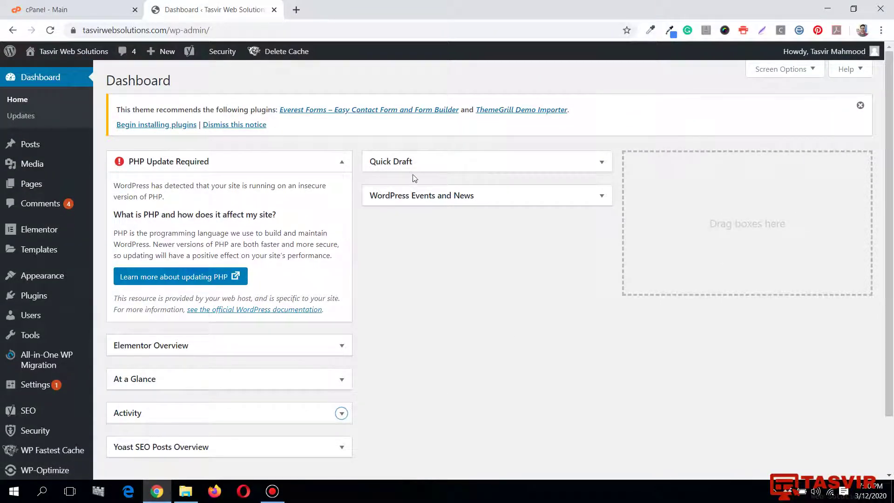
click(342, 163)
click(342, 162)
click(79, 11)
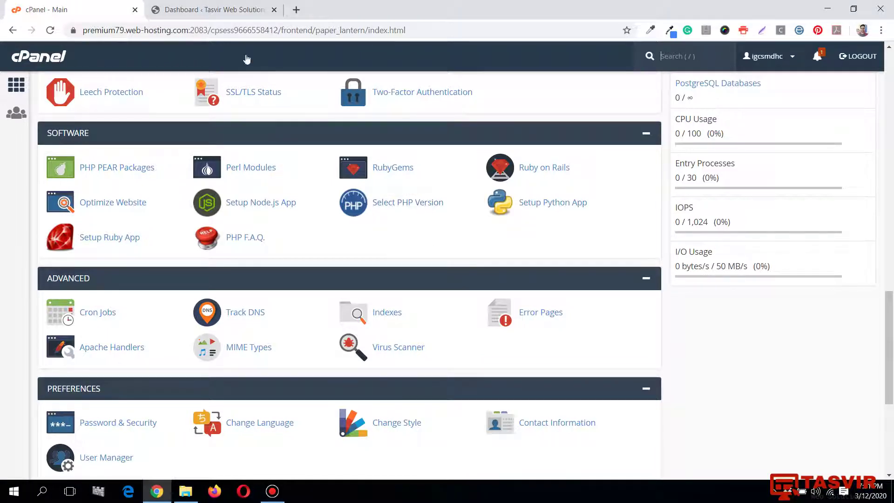
click(233, 10)
click(116, 5)
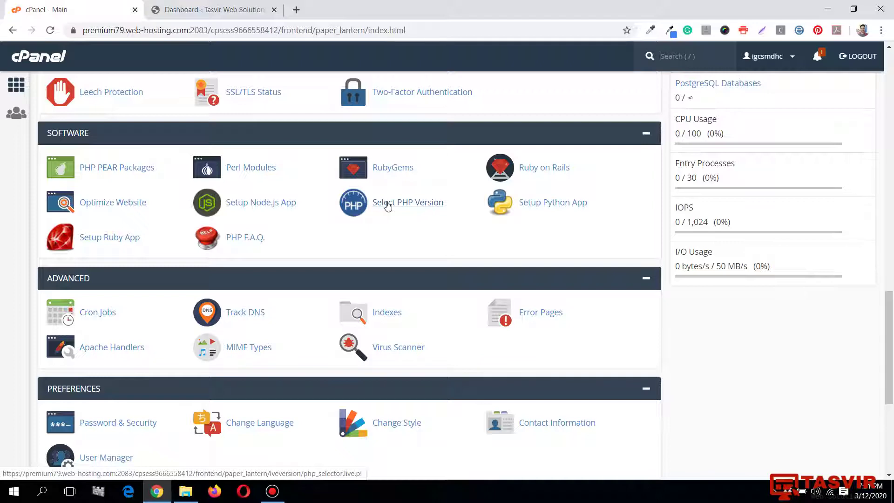
click(212, 9)
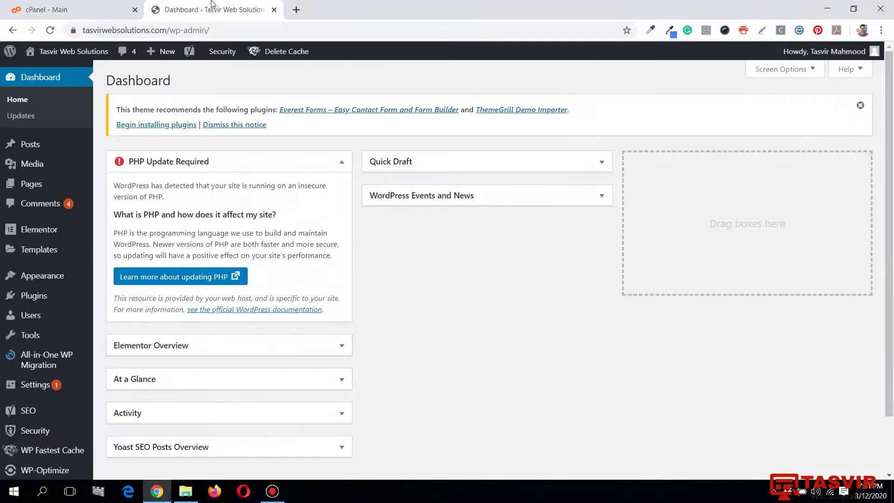
scroll(342, 387, down, 2)
scroll(341, 385, up, 2)
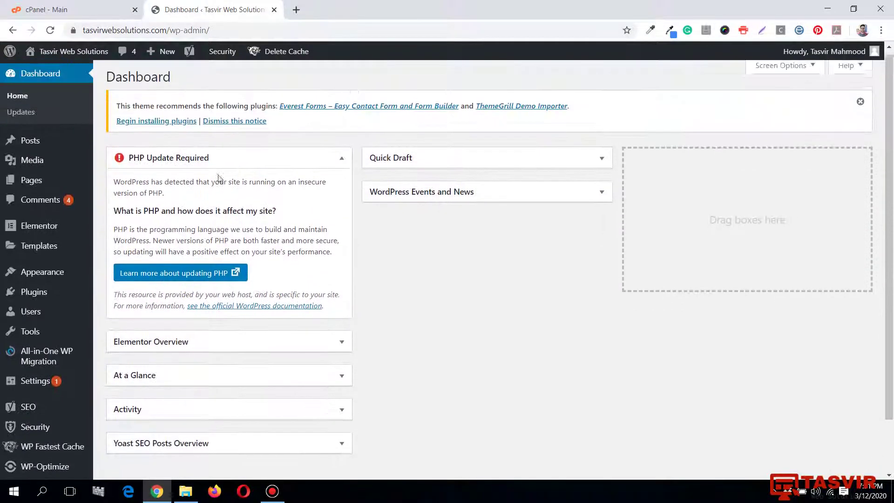
click(42, 10)
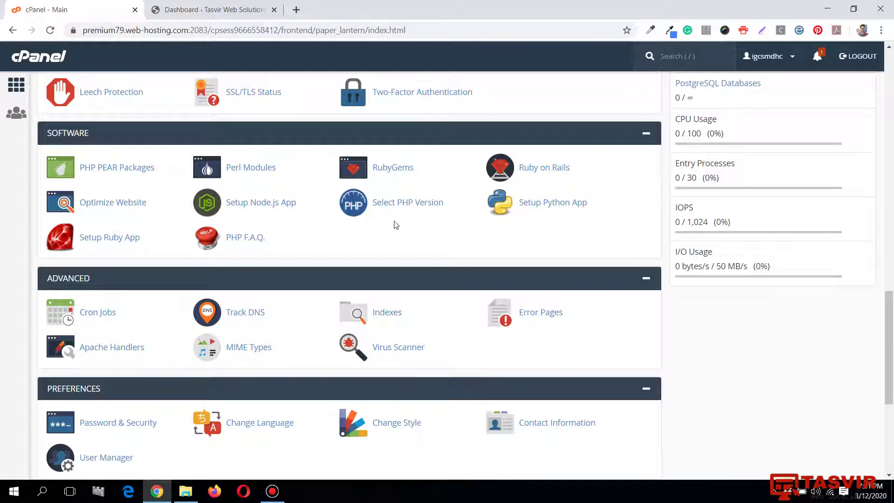
click(163, 15)
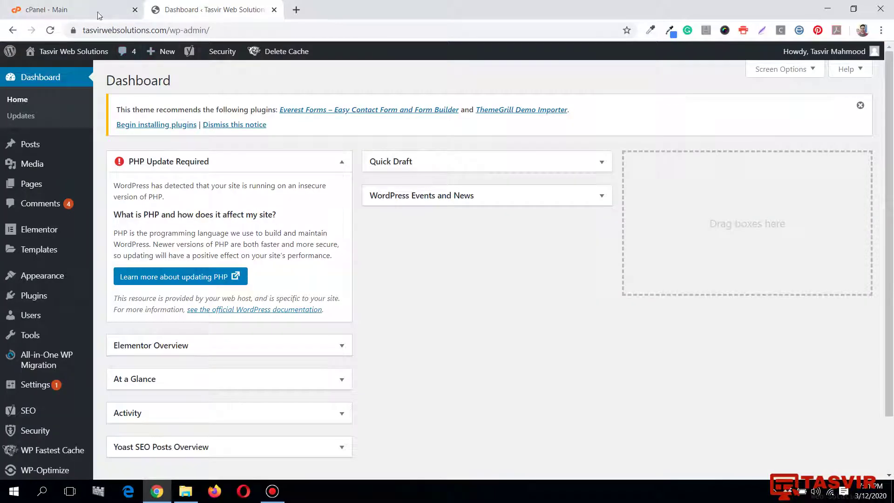
drag(165, 29, 84, 31)
right_click(99, 33)
click(130, 93)
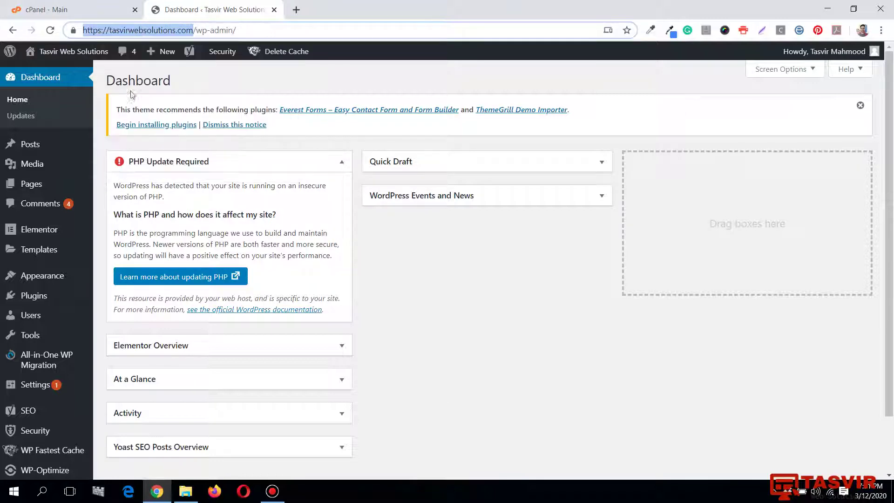
click(428, 89)
click(880, 30)
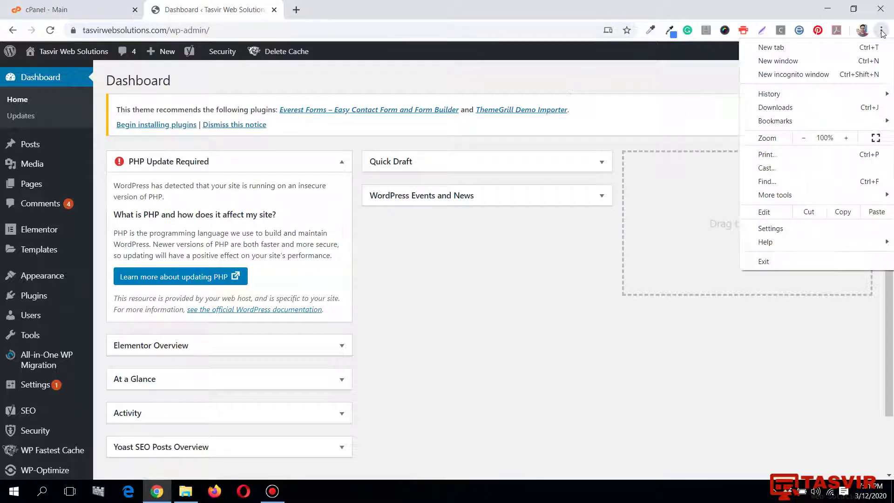
click(791, 70)
right_click(195, 29)
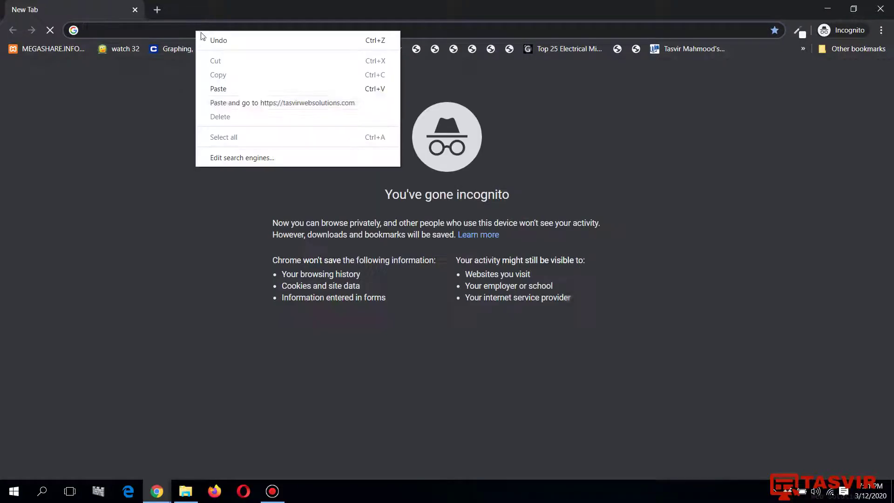
click(263, 102)
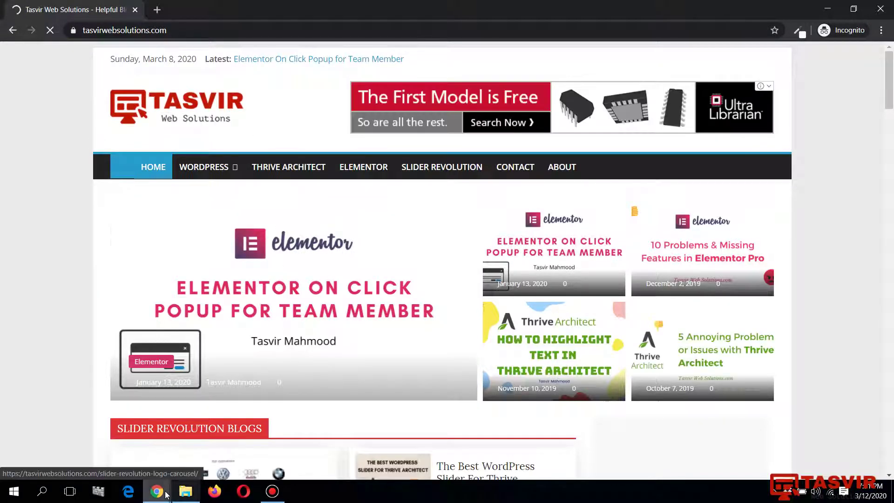
Return to the regular browser window and open the Pingdom speed test at tools.pingdom.com in a new tab
mouse_move(157, 492)
click(115, 454)
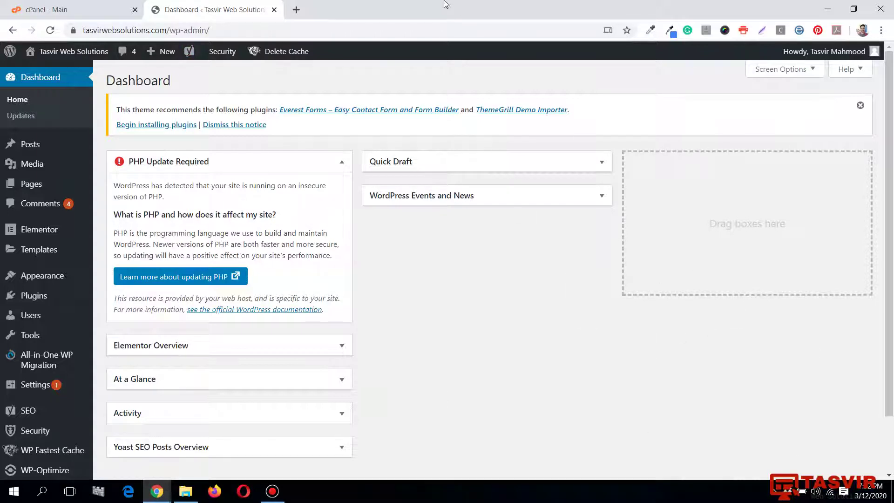
click(295, 9)
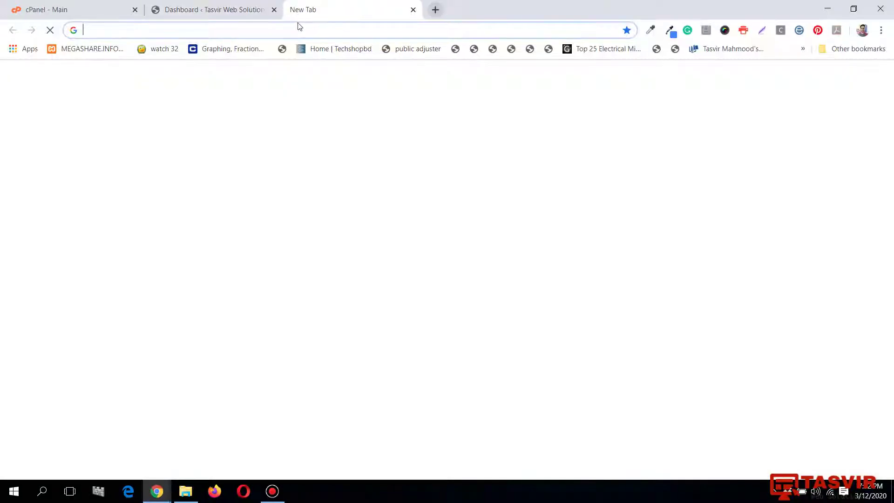
click(278, 496)
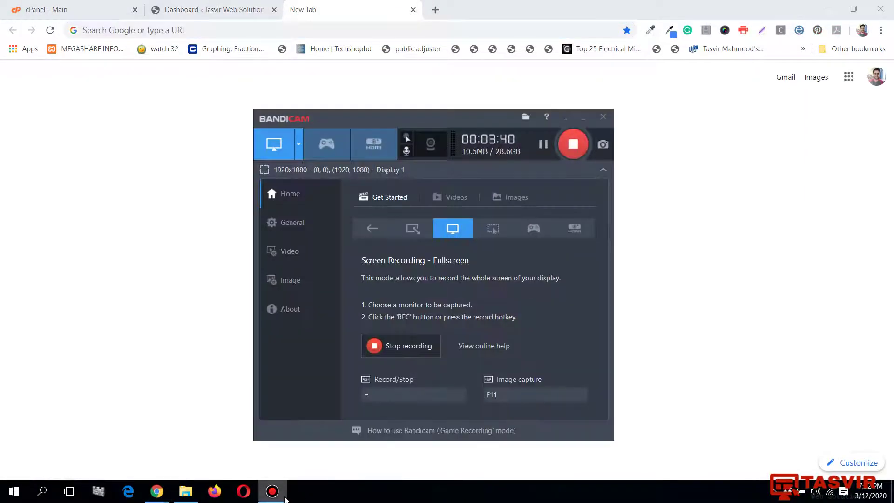
click(273, 491)
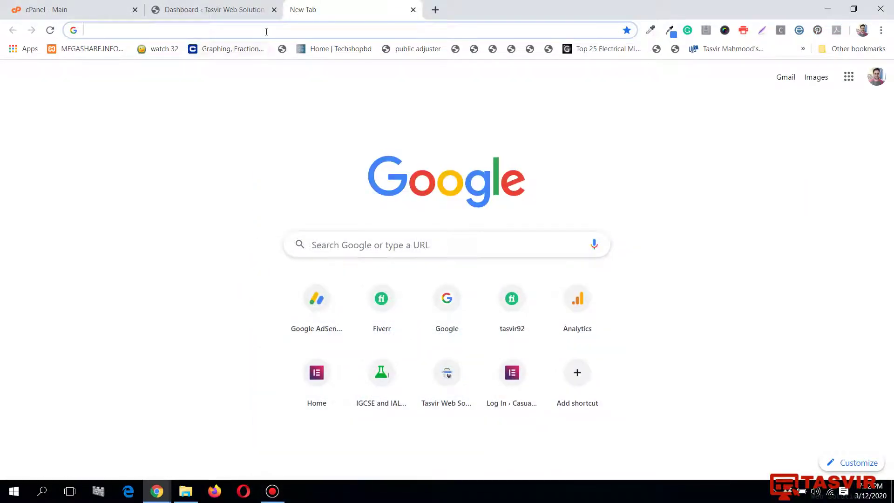
click(266, 31)
text(t)
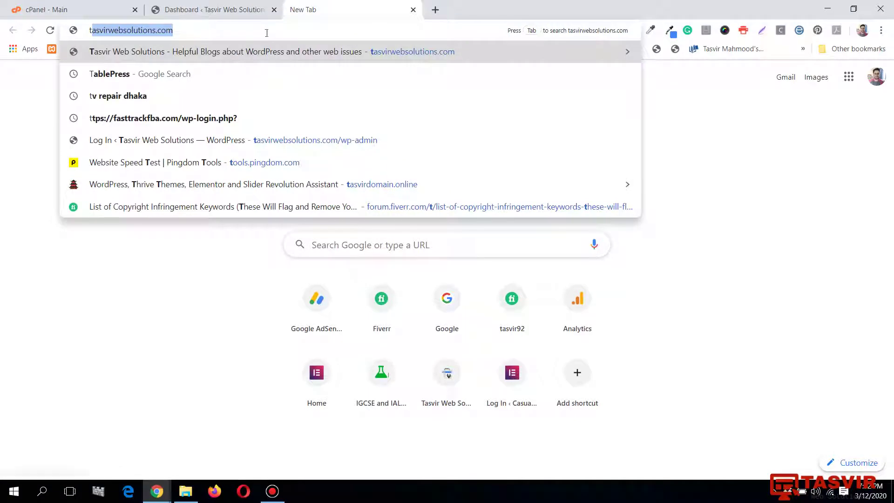
text(o)
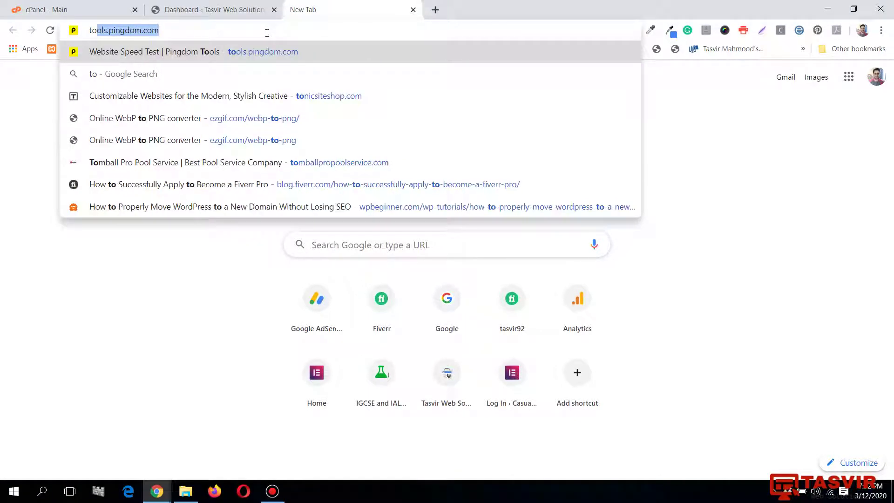
key(Right)
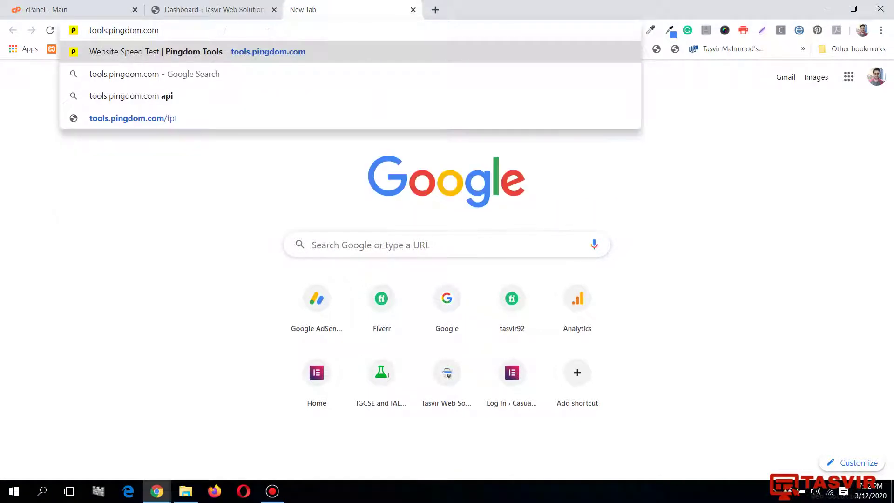
key(Return)
click(278, 496)
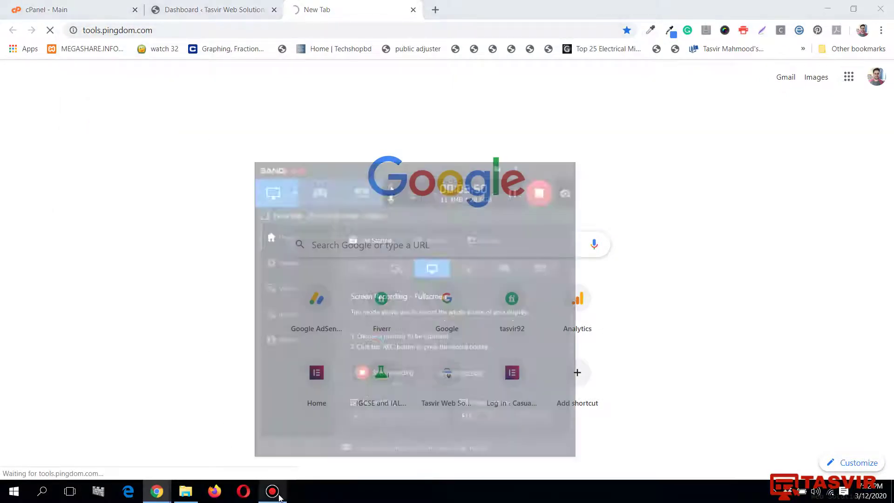
click(278, 496)
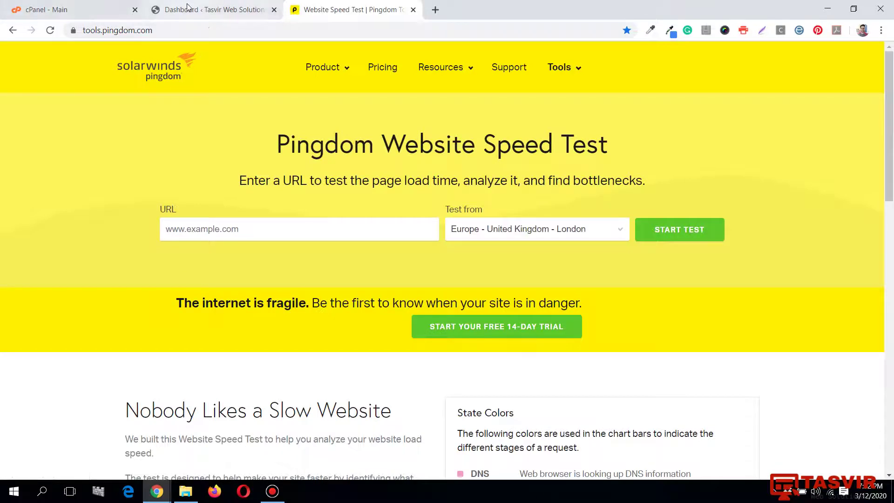
Copy the site's base address from the WordPress dashboard and paste it as the URL for the Pingdom speed test
click(187, 7)
drag(167, 30, 82, 31)
right_click(90, 30)
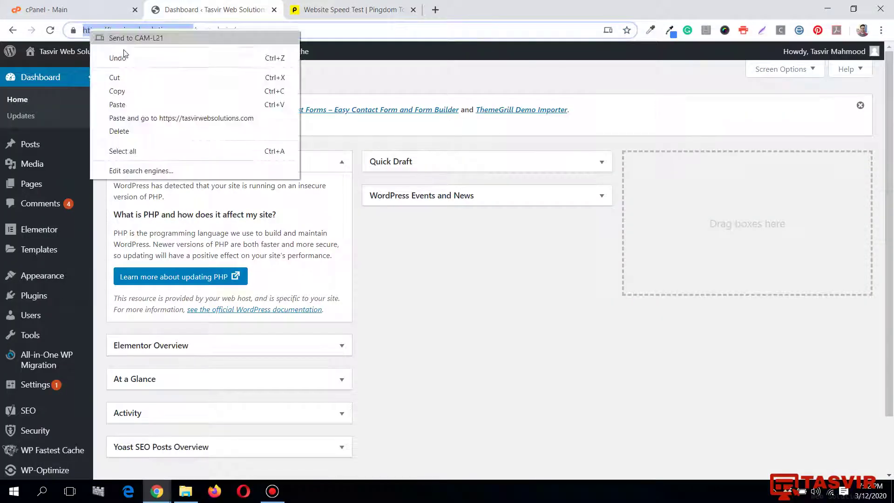
click(122, 92)
click(398, 9)
right_click(392, 227)
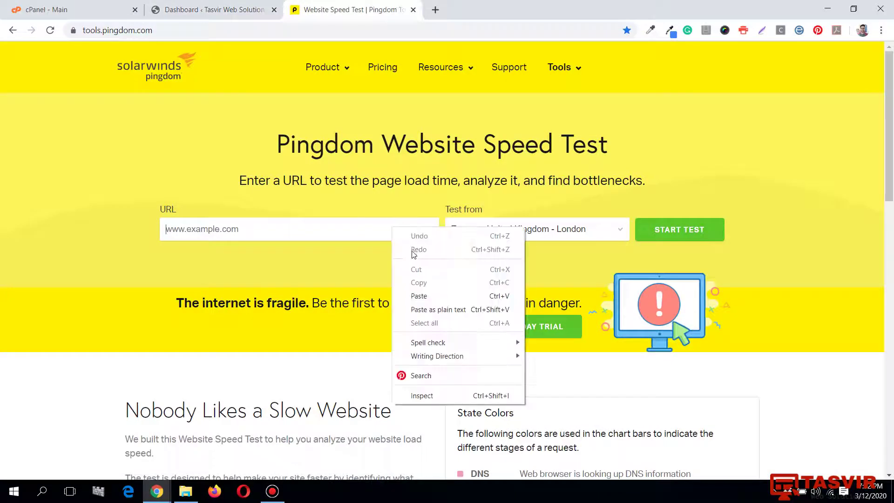
click(422, 295)
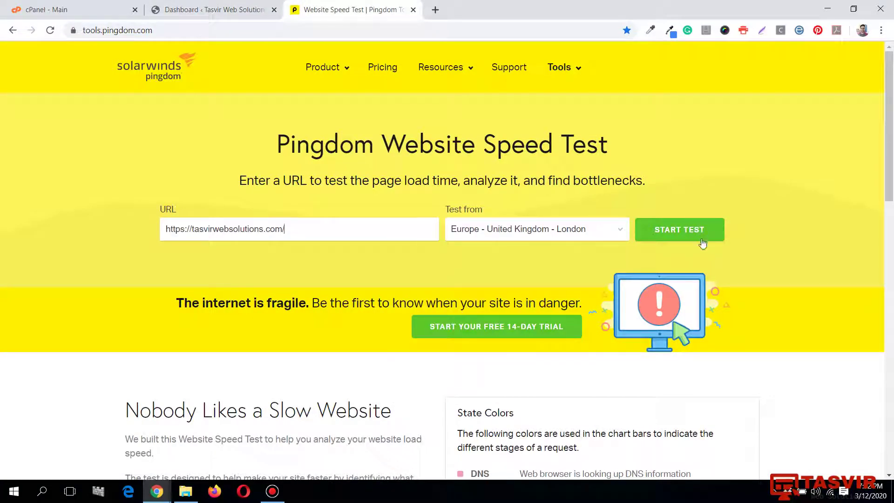
Set the test location to North America - USA - Washington D.C and start the speed test
click(603, 235)
click(590, 321)
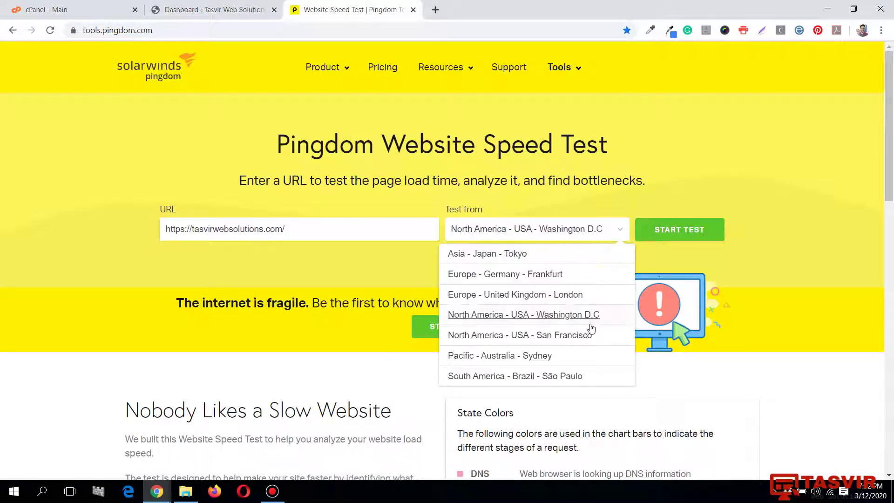
click(535, 320)
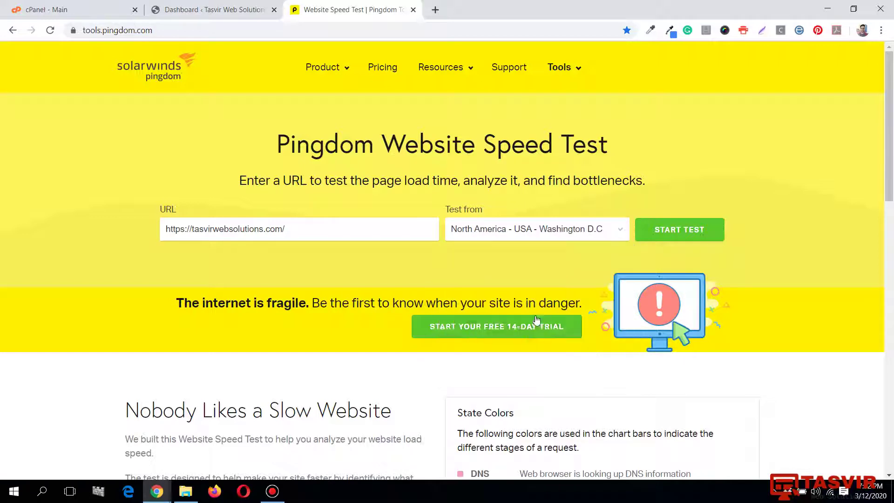
click(667, 238)
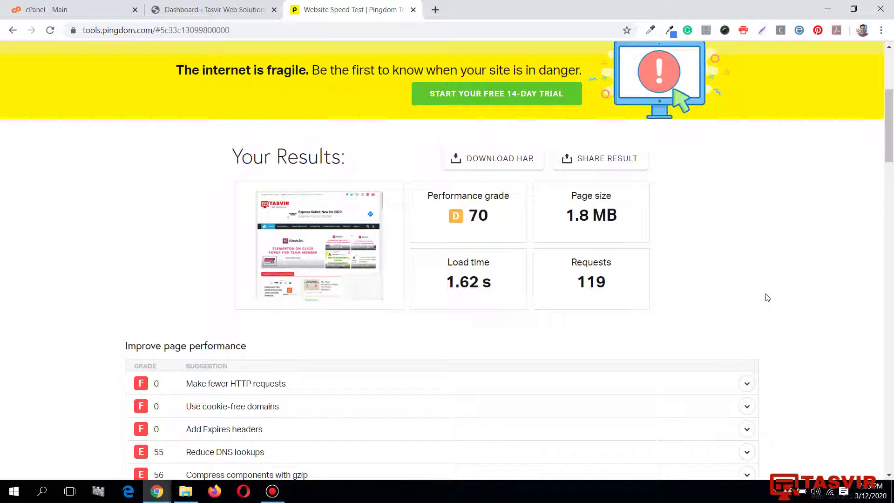
Capture a screenshot of the speed test results area and save it as a PNG named before-update
key(Print)
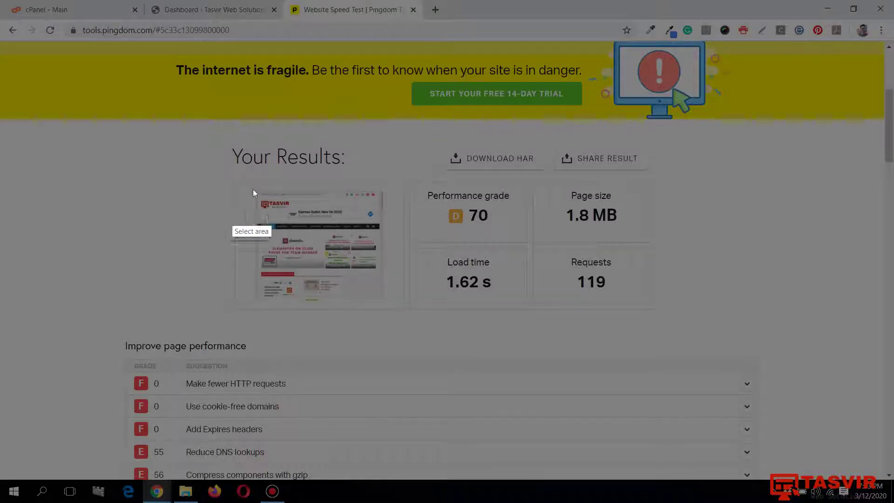
drag(210, 131, 672, 328)
click(650, 337)
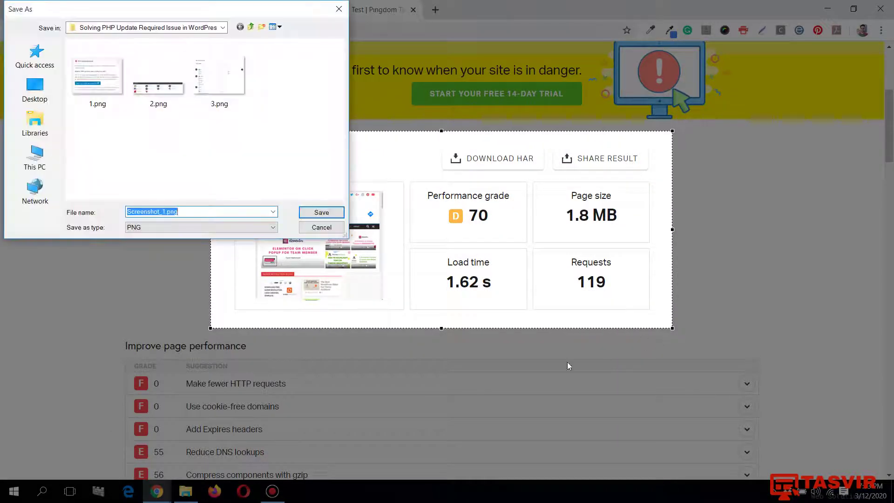
text(be)
text(fore-update)
click(315, 213)
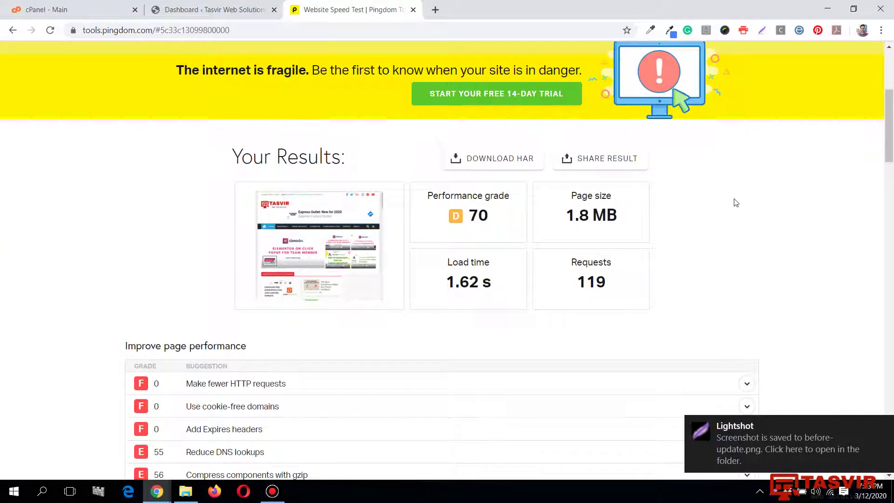
Switch back to cPanel and open Select PHP Version in the Software section
scroll(737, 202, up, 5)
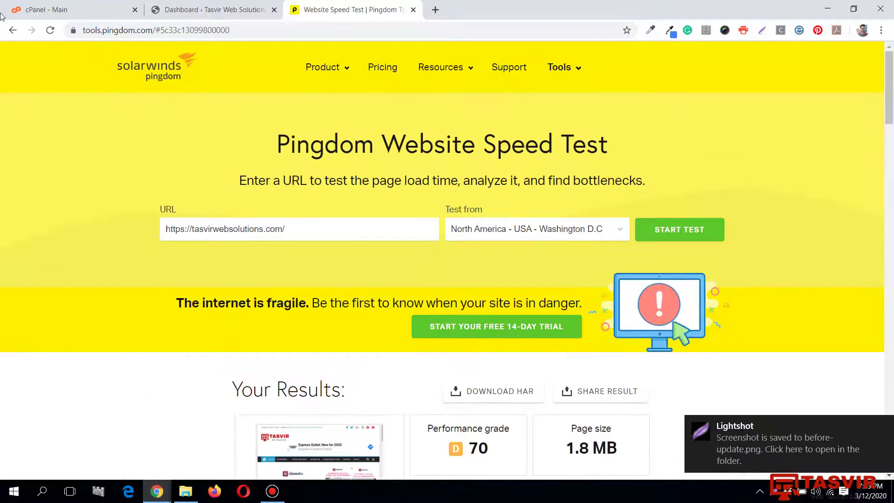
click(174, 5)
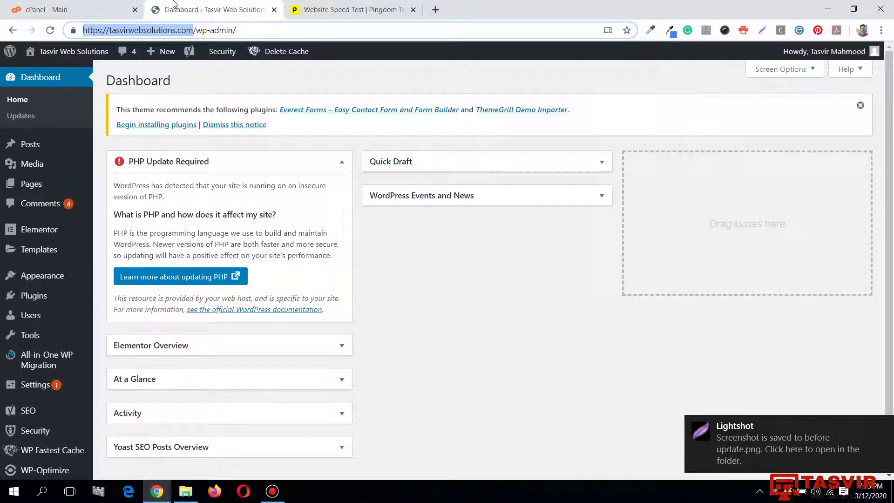
click(70, 9)
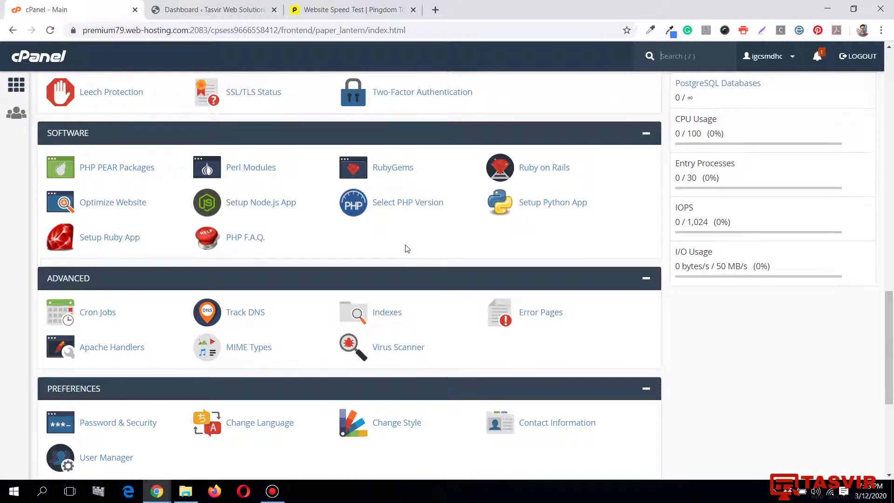
scroll(405, 250, down, 1)
scroll(408, 233, up, 1)
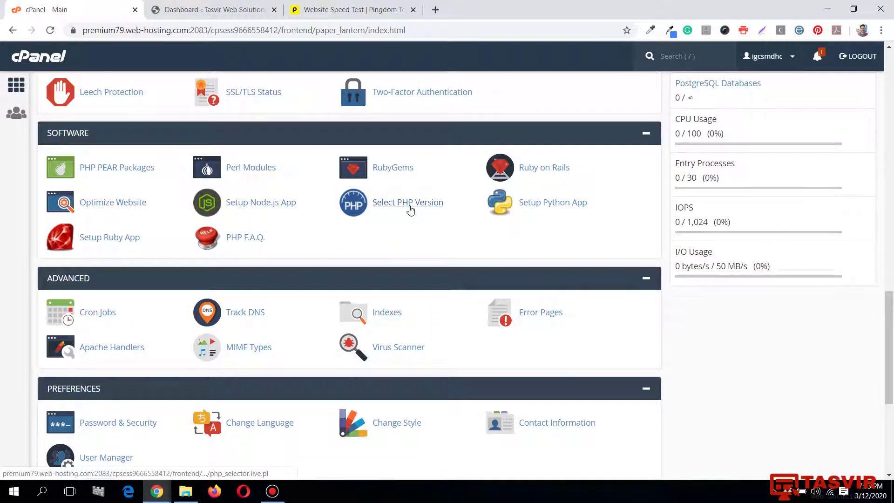
scroll(409, 208, down, 1)
scroll(385, 208, up, 1)
click(383, 207)
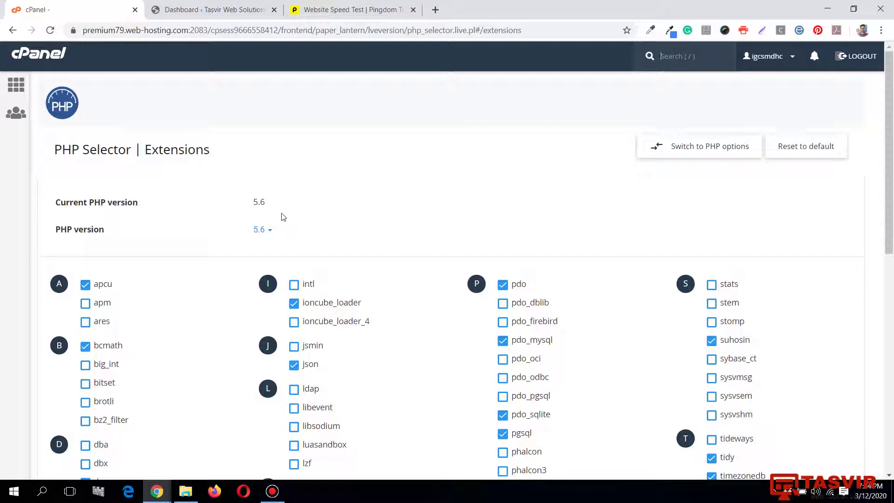
Choose 7.4 as the PHP version in the PHP Selector
click(267, 230)
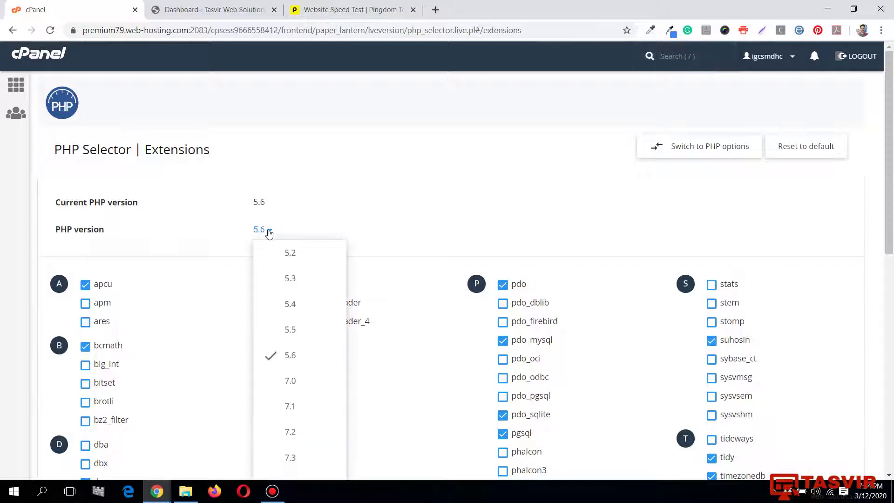
scroll(465, 151, down, 3)
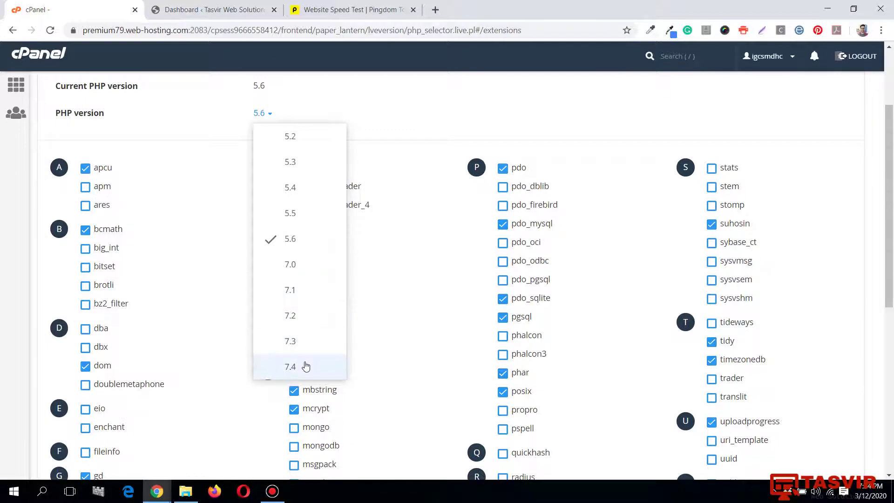
key(Return)
scroll(411, 144, up, 3)
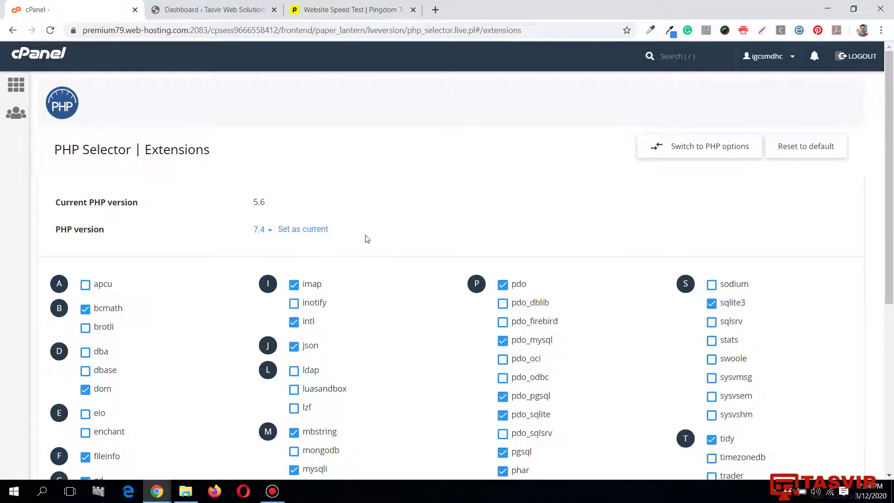
Capture a screenshot of the PHP version rows and extension list, and save it as a PNG named php7setting
scroll(368, 238, down, 5)
scroll(377, 238, up, 3)
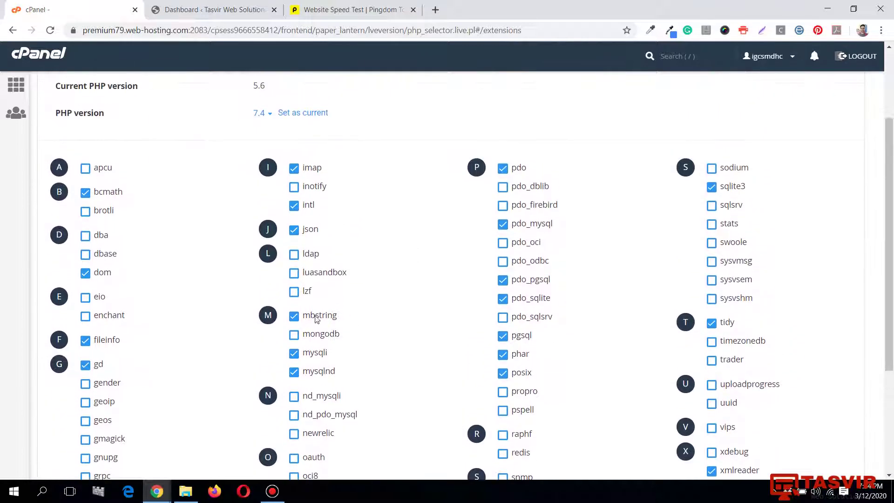
scroll(889, 227, up, 1)
scroll(889, 227, down, 1)
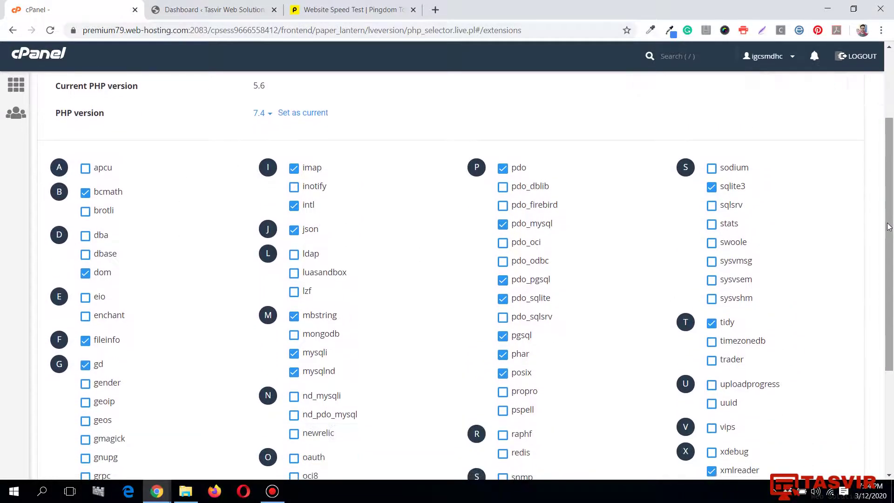
scroll(889, 227, up, 1)
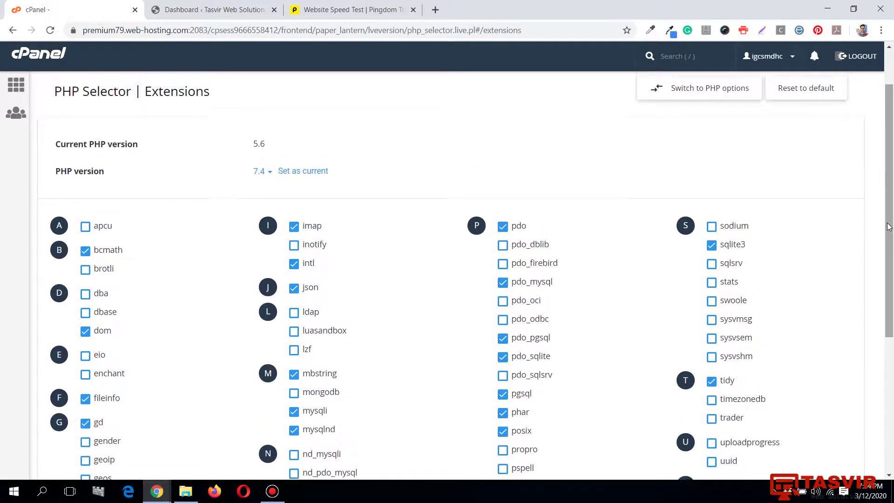
key(Print)
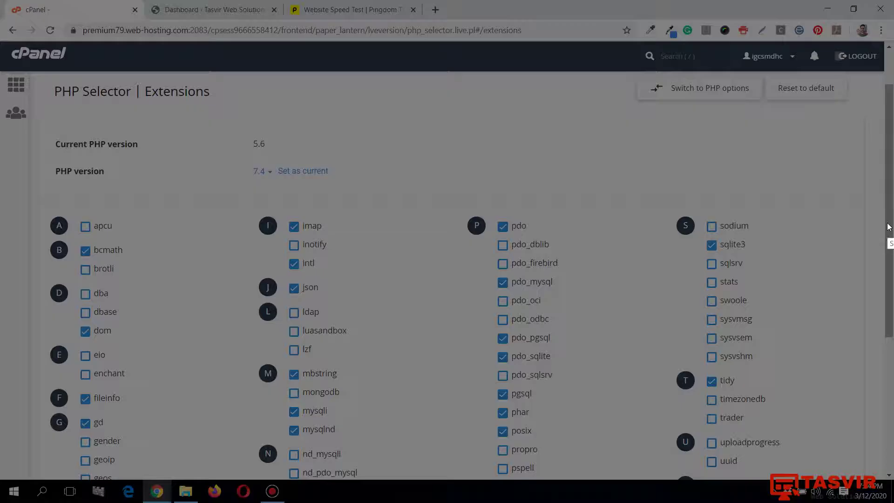
drag(38, 120, 124, 235)
mouse_move(194, 313)
mouse_down()
mouse_move(626, 389)
mouse_move(878, 460)
mouse_move(849, 469)
mouse_up()
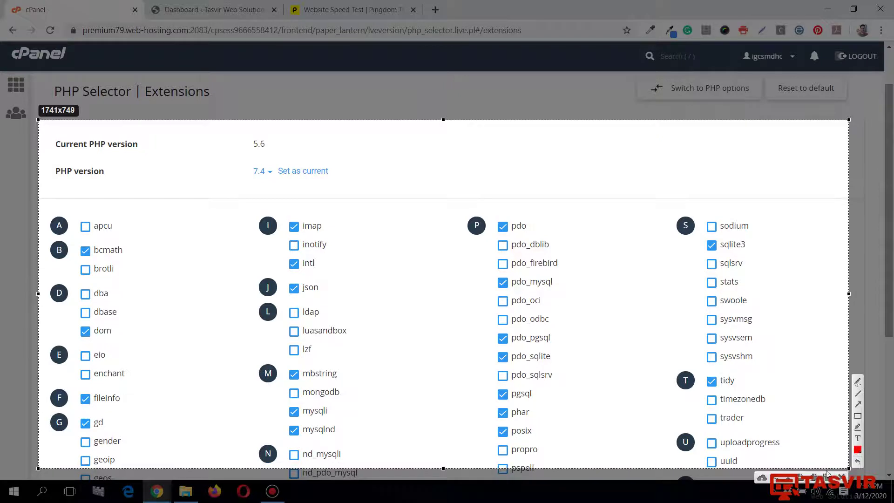
key(ctrl+s)
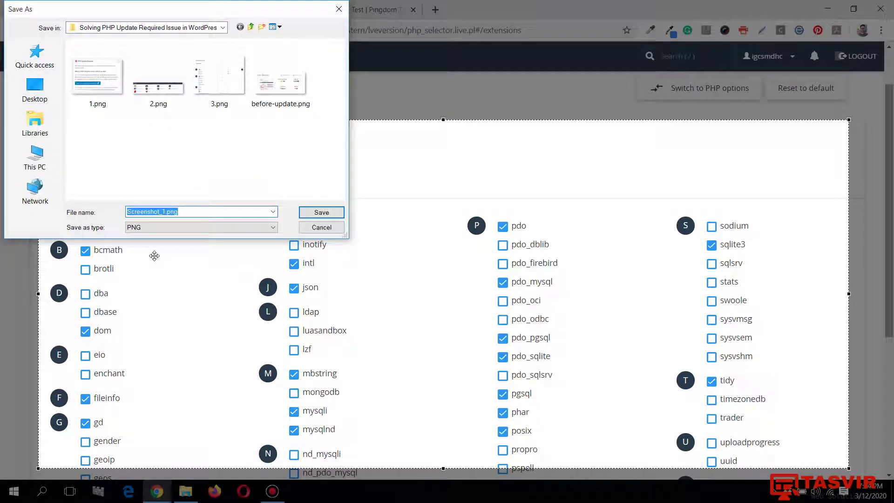
text(php7setting)
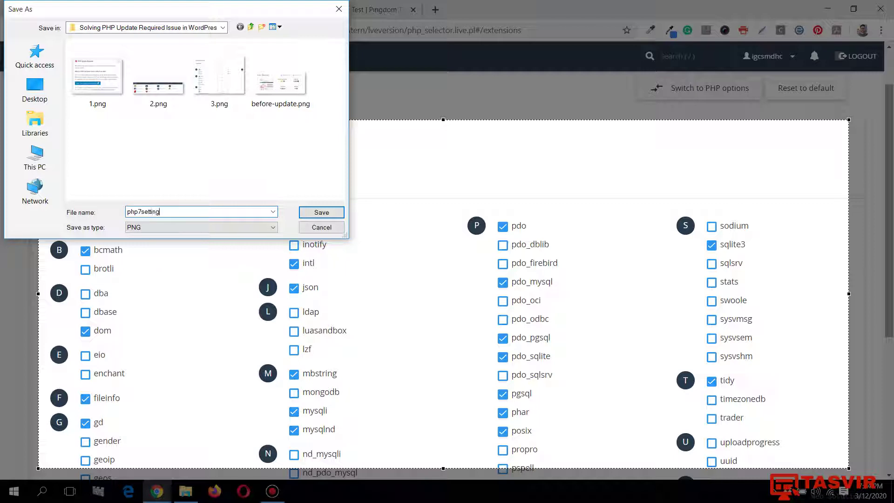
key(Return)
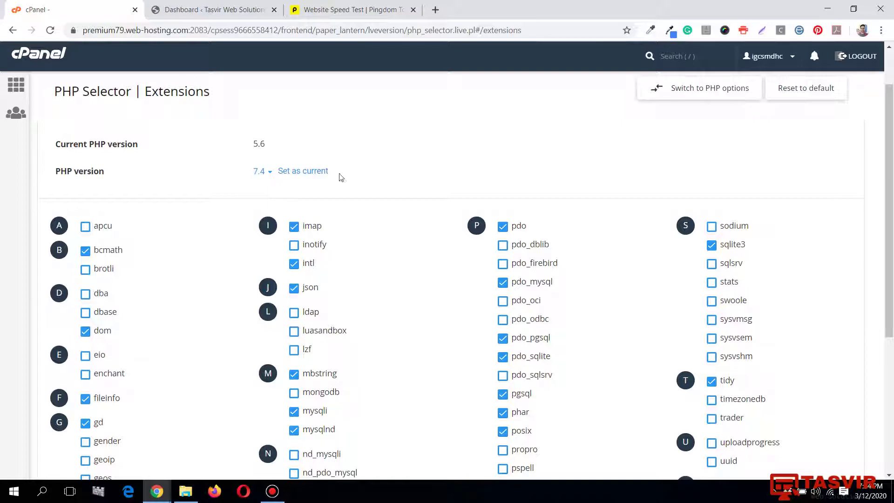
Apply PHP 7.4 as the current version for the hosting account
click(298, 171)
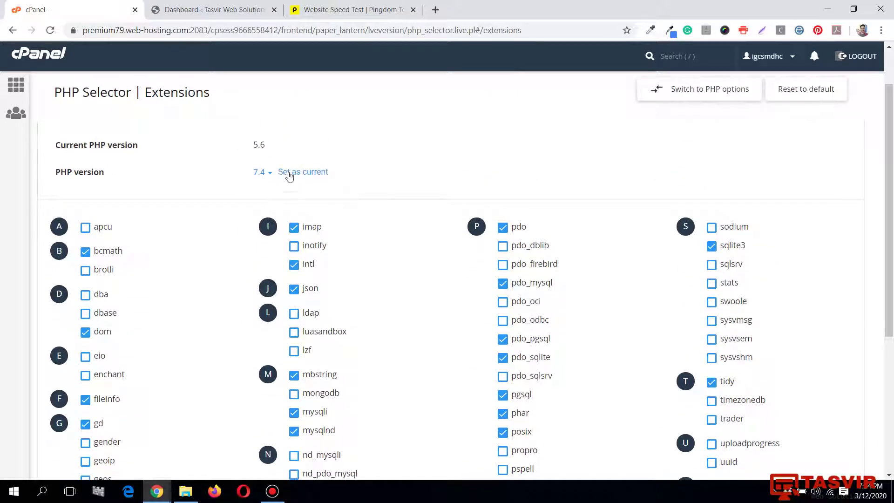
click(301, 175)
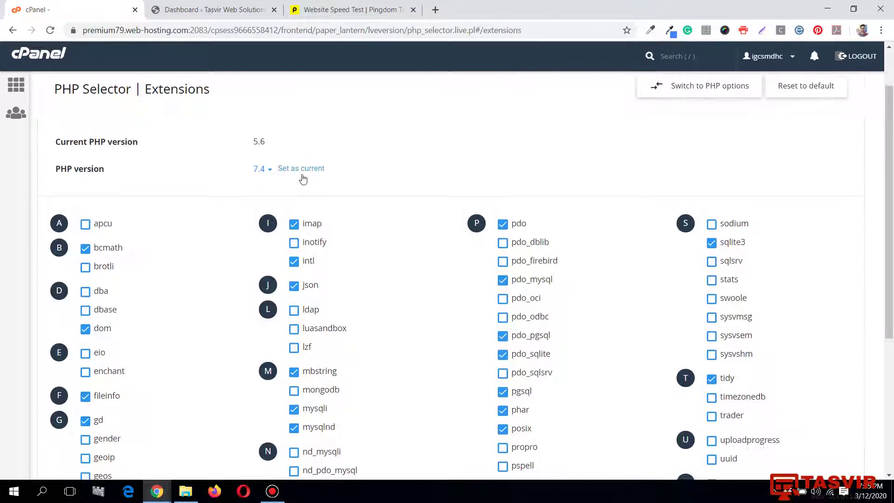
scroll(270, 186, down, 1)
scroll(881, 236, down, 3)
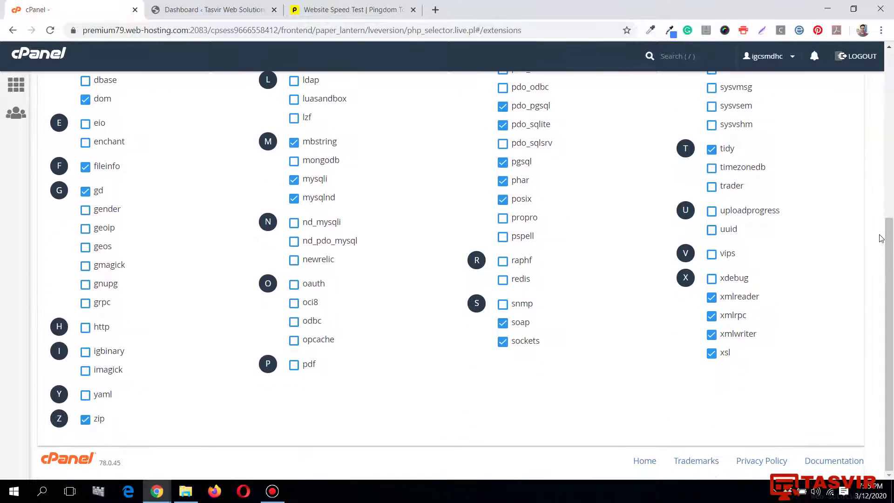
scroll(876, 223, up, 5)
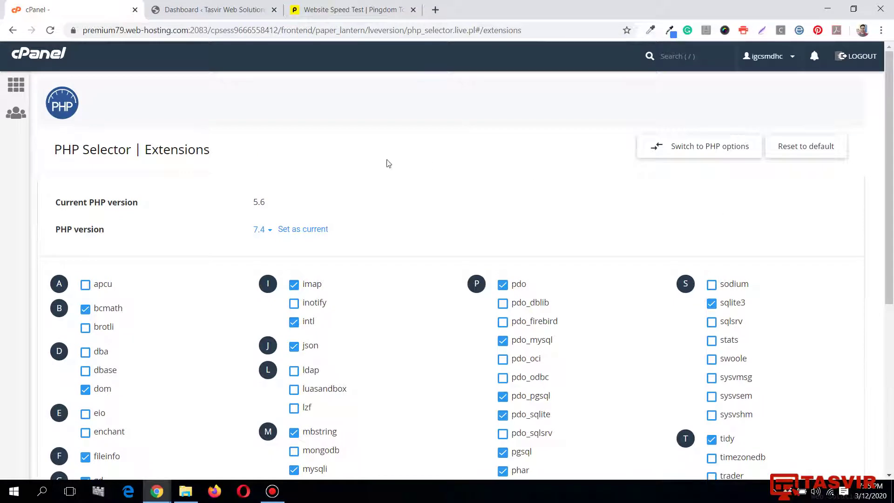
click(303, 230)
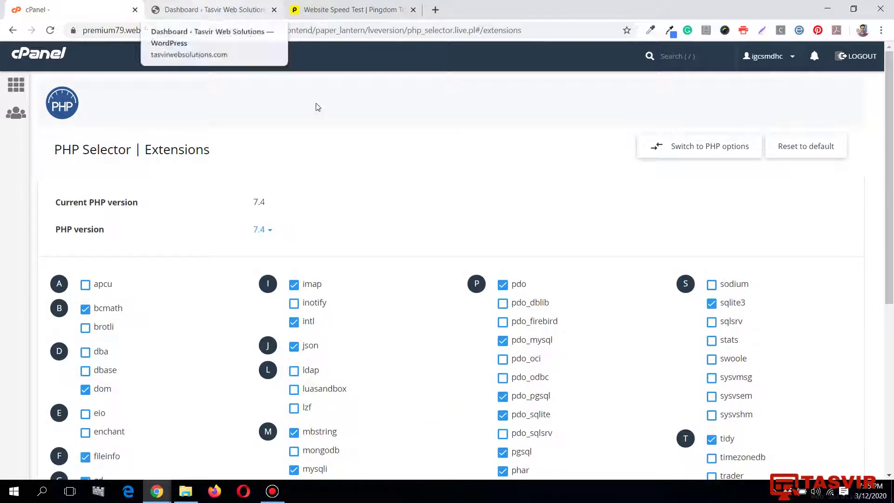
Switch to the incognito browser window, reload the website's home page and check that its content loads properly
mouse_move(156, 492)
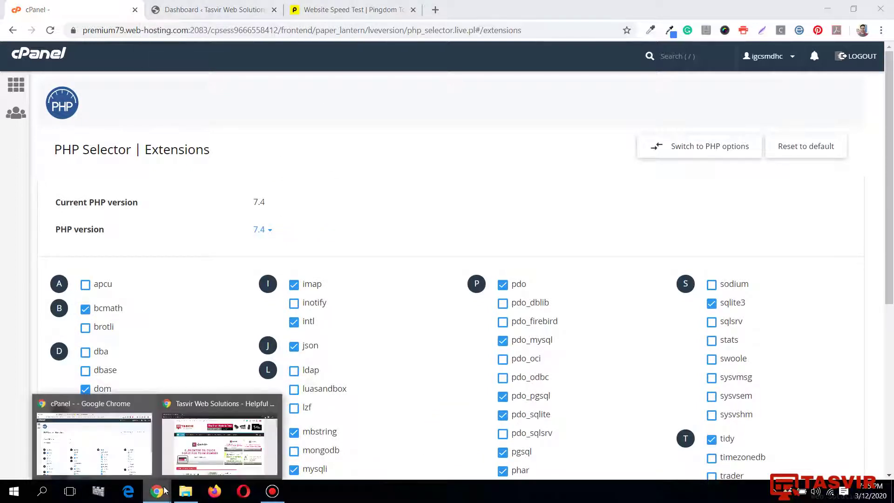
click(219, 440)
click(50, 30)
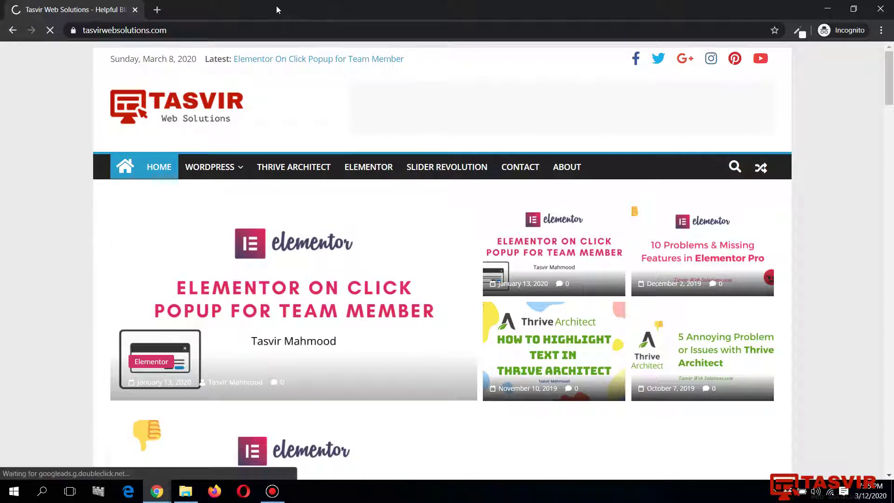
scroll(214, 363, down, 15)
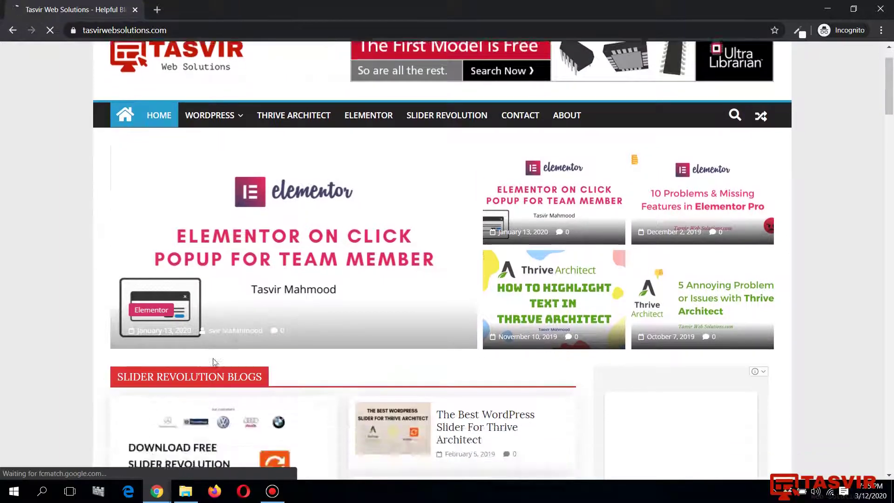
scroll(214, 362, down, 3)
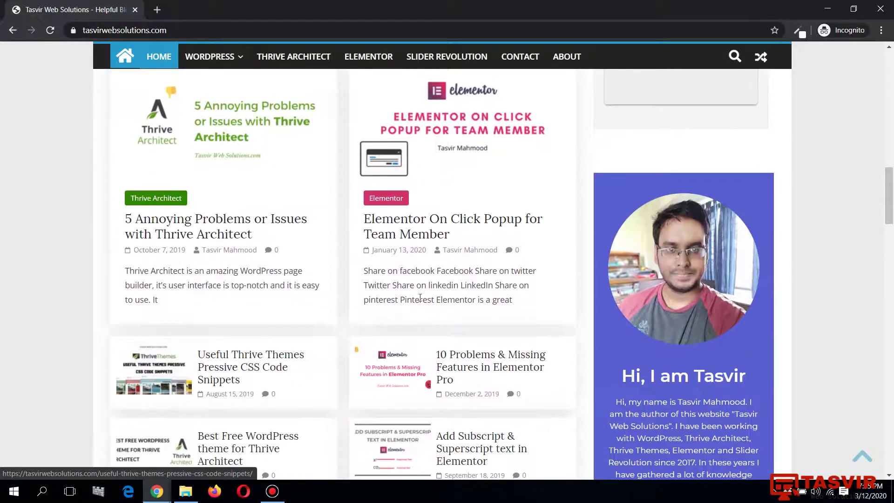
Open the post "Elementor On Click Popup for Team Member" and check its images, video and layout throughout
click(427, 224)
click(427, 225)
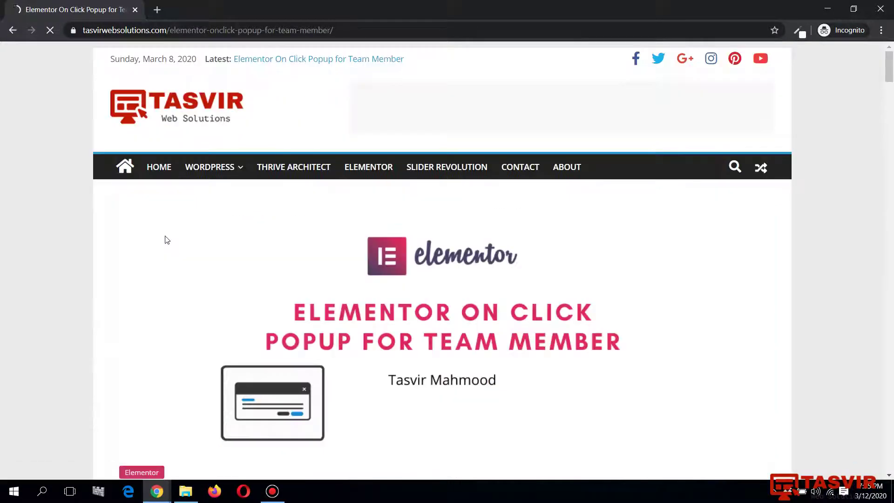
scroll(166, 238, down, 5)
scroll(166, 238, down, 15)
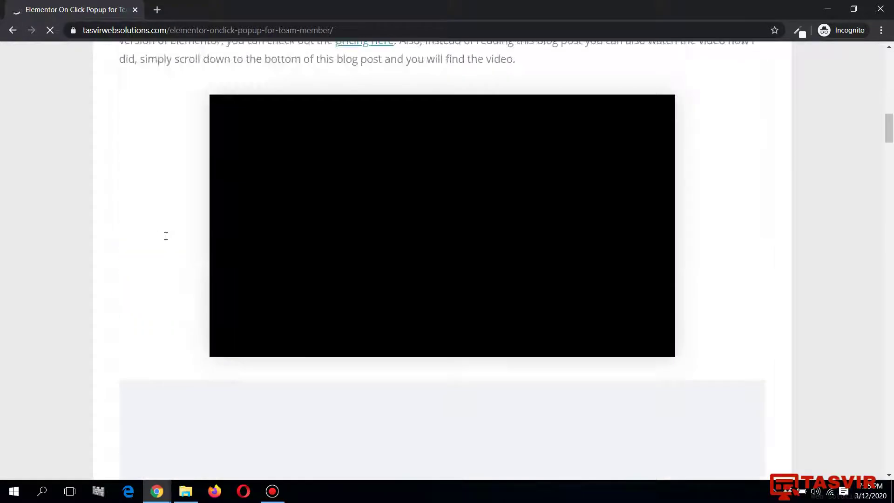
scroll(166, 236, down, 6)
scroll(166, 236, up, 5)
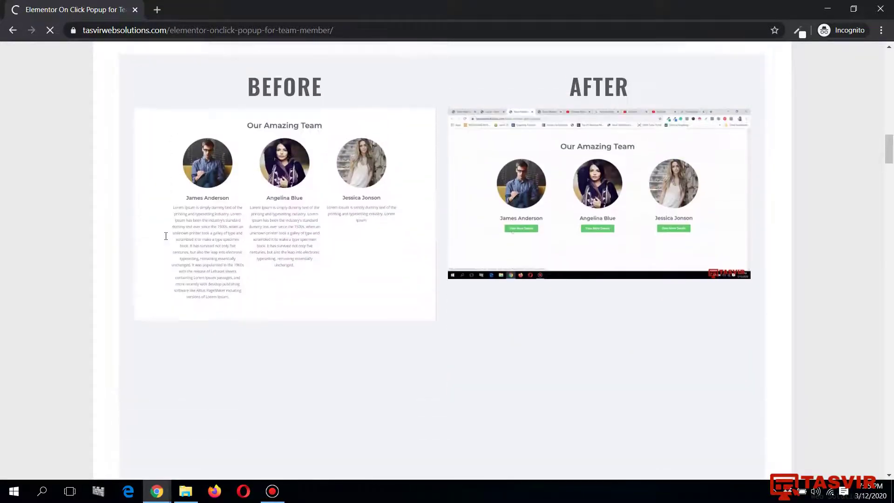
scroll(166, 236, down, 20)
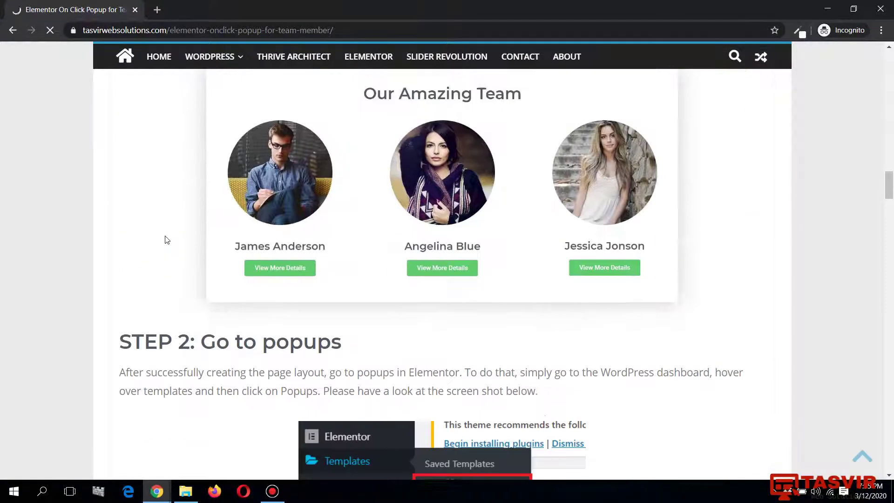
scroll(166, 236, down, 6)
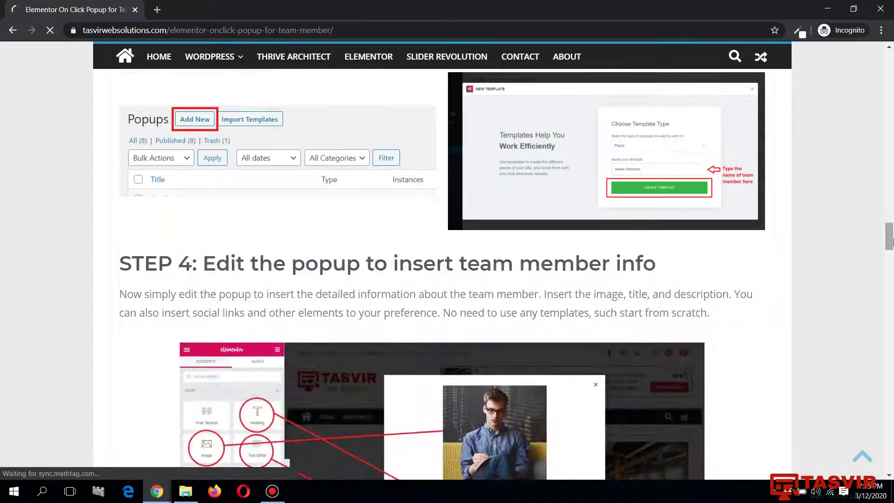
scroll(889, 445, down, 15)
scroll(893, 446, down, 10)
click(862, 455)
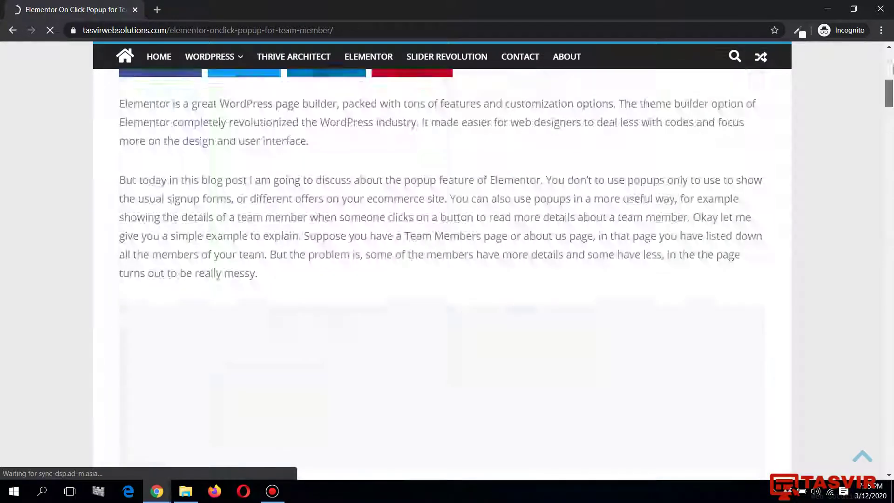
Return to the cPanel window, open its main page and look over the Software and Advanced sections
mouse_move(157, 491)
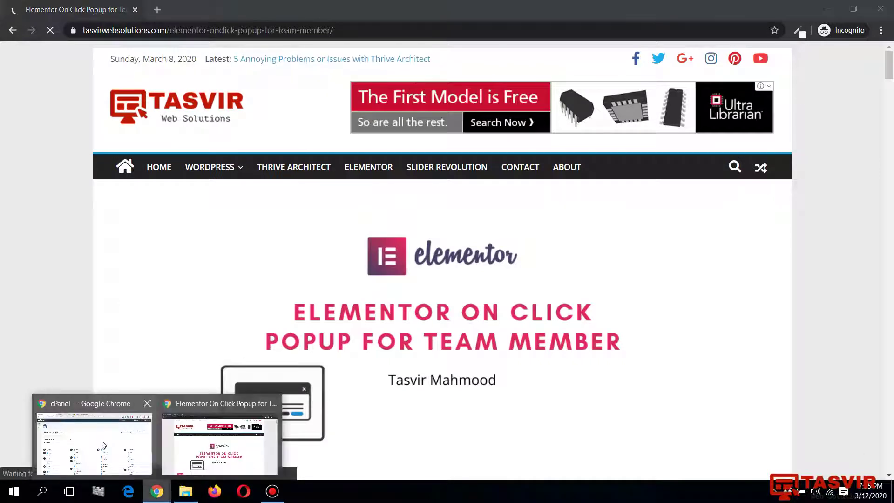
click(103, 442)
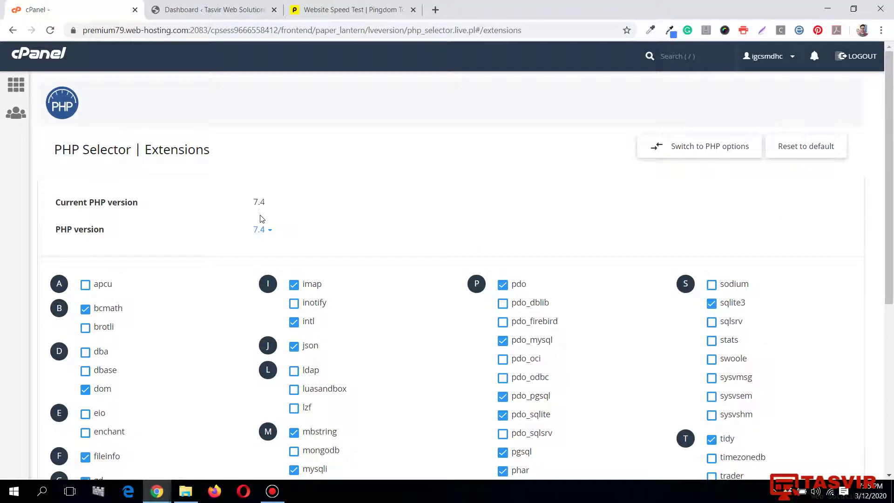
click(58, 53)
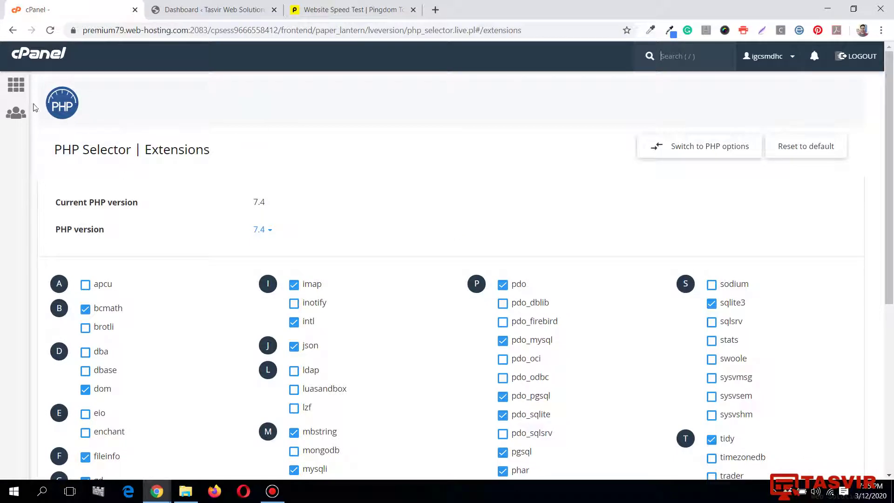
click(16, 84)
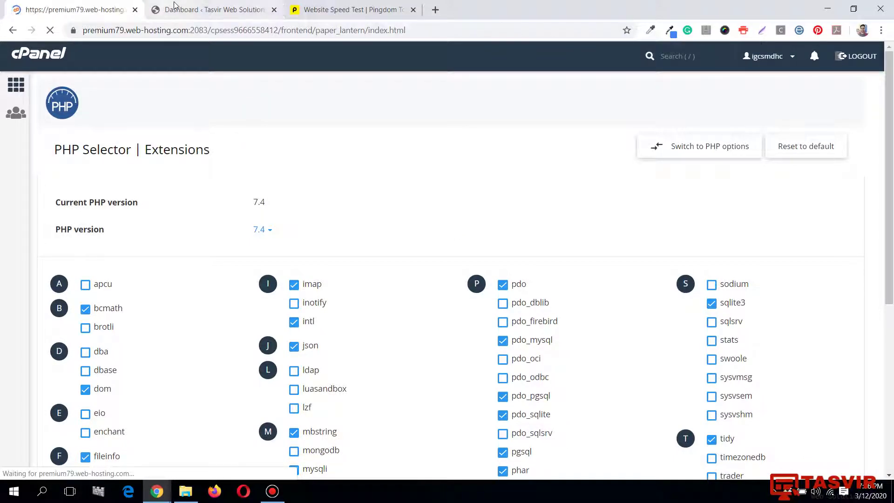
scroll(194, 247, down, 15)
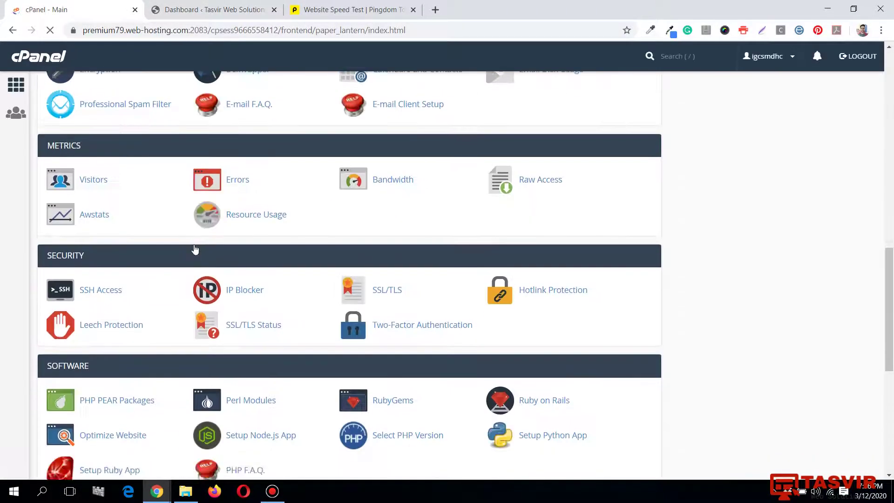
scroll(194, 250, down, 4)
scroll(194, 250, down, 3)
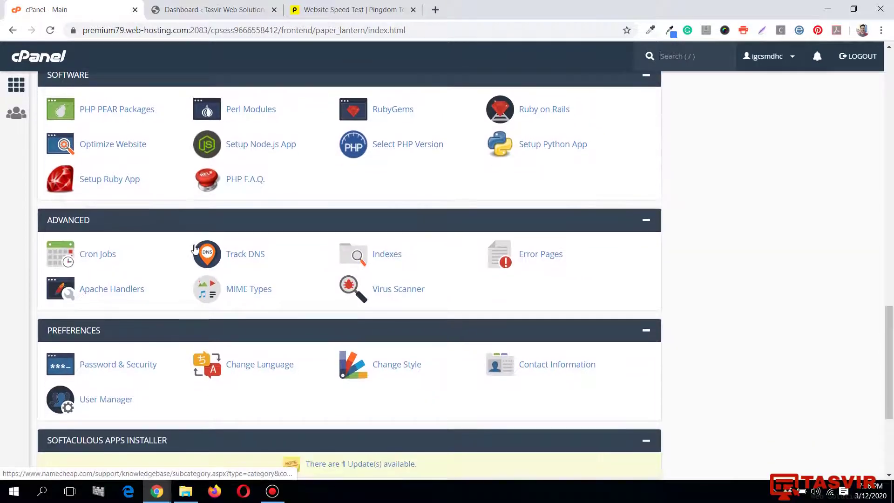
Switch to the WordPress dashboard and reload it to recheck the PHP Update Required notice
click(212, 9)
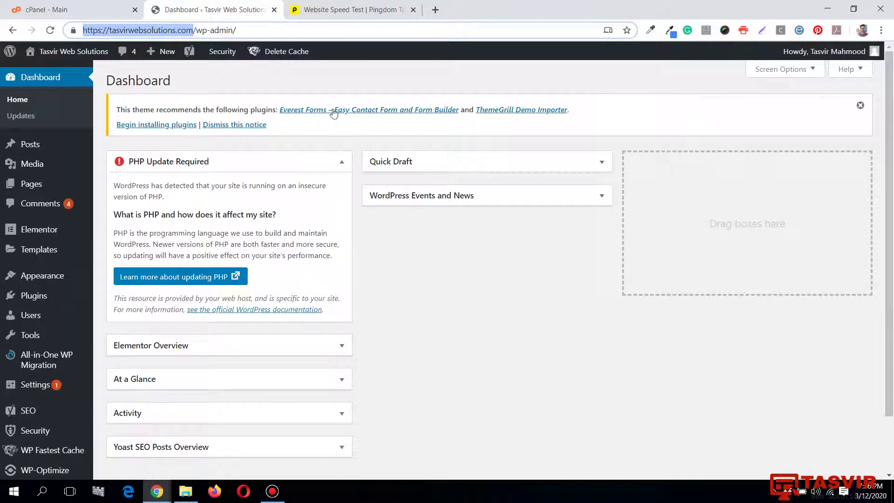
click(339, 86)
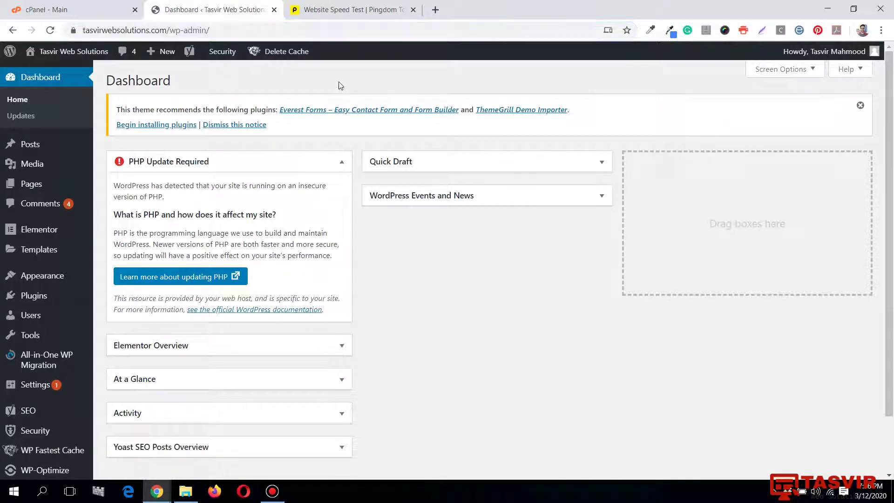
click(335, 161)
click(335, 161)
click(51, 30)
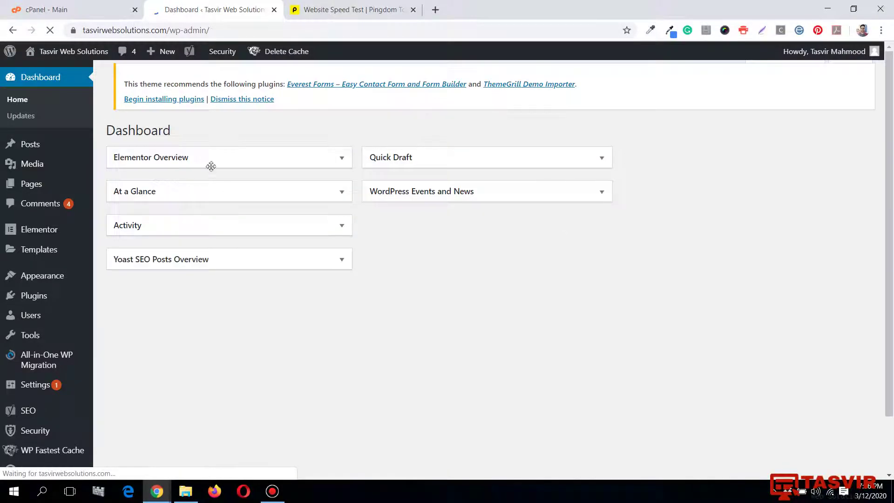
Dismiss the theme's recommended plugins notice on the dashboard and check the rest of the page
click(860, 106)
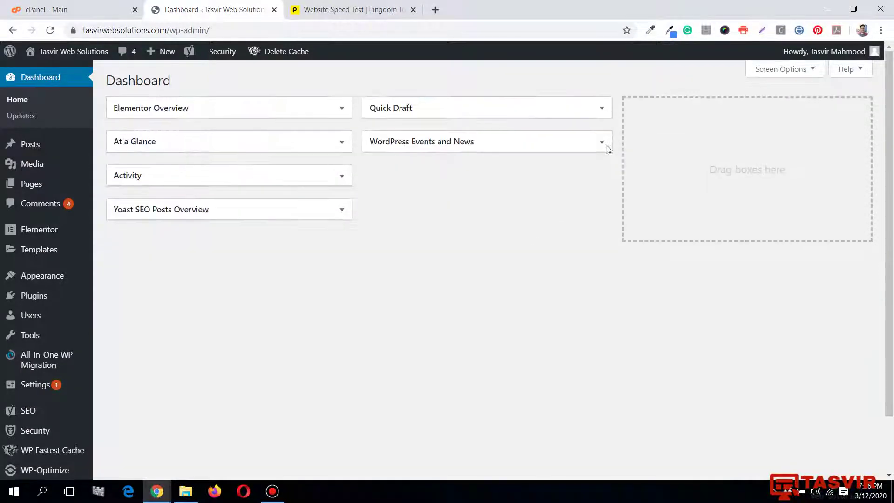
scroll(40, 265, down, 2)
scroll(52, 279, up, 2)
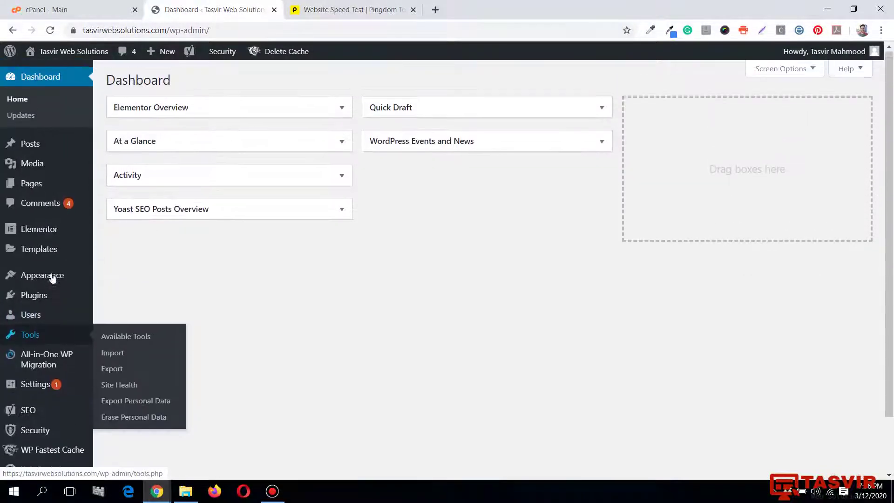
Look over the WordPress admin menu entries, including Tools and Plugins, and open the list of installed plugins
mouse_move(53, 278)
scroll(53, 278, down, 2)
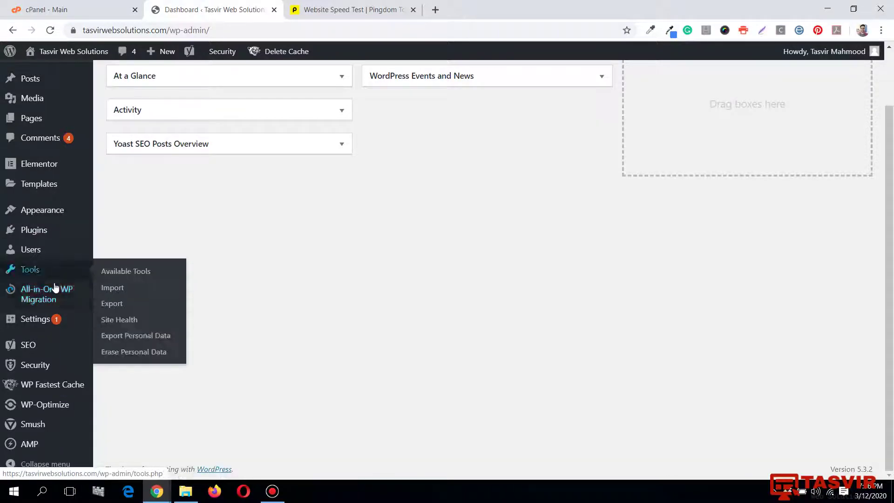
mouse_move(37, 229)
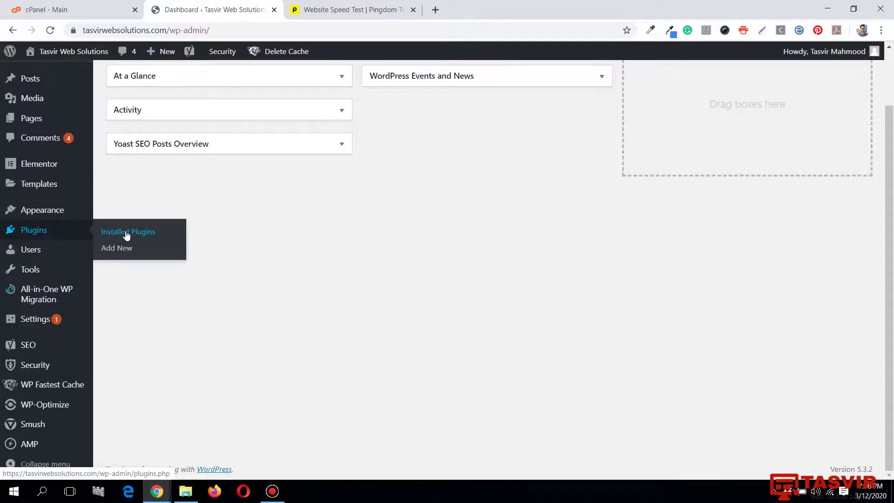
scroll(376, 247, up, 2)
scroll(377, 247, down, 3)
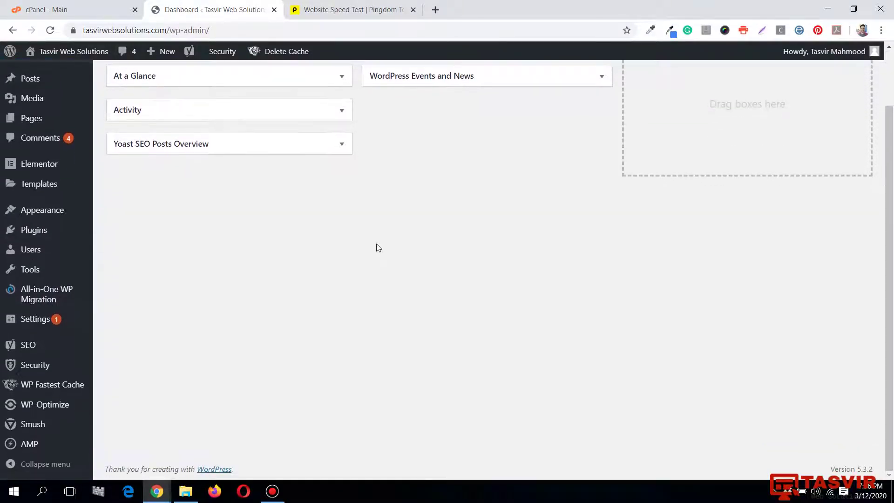
mouse_move(59, 319)
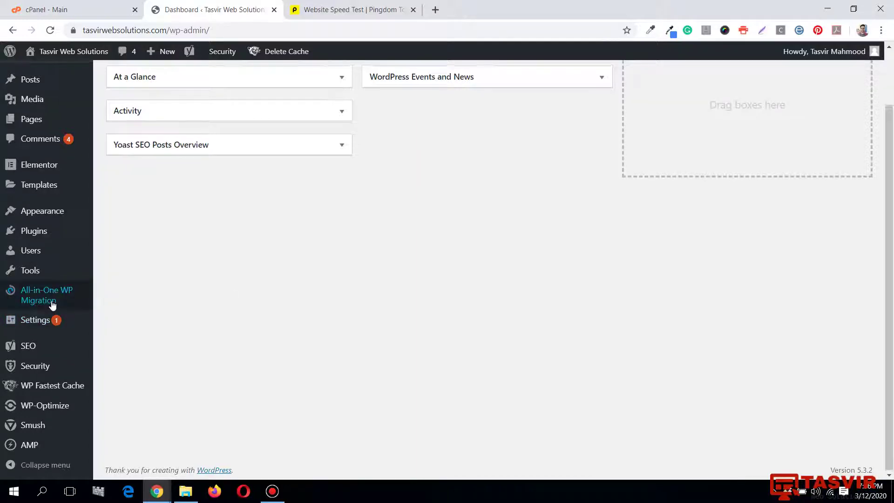
scroll(51, 298, up, 2)
click(124, 292)
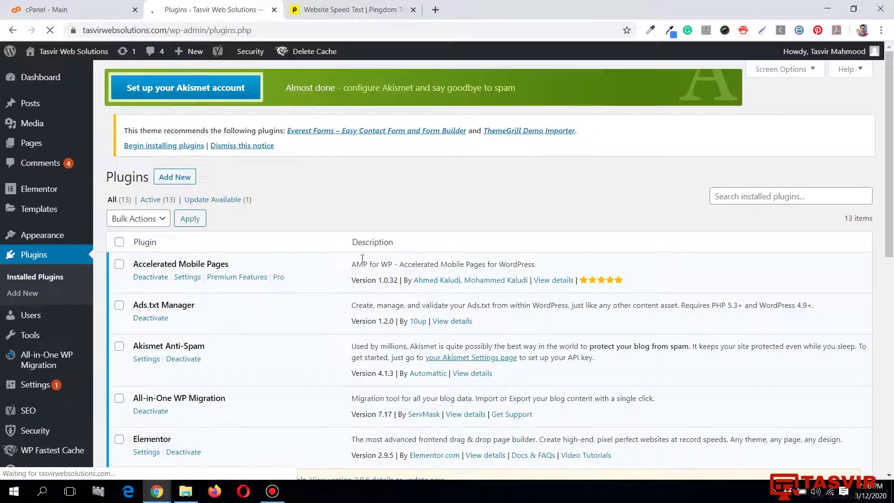
Update the Elementor plugin to its new version and delete the site cache together with the minified CSS/JS
scroll(362, 258, down, 5)
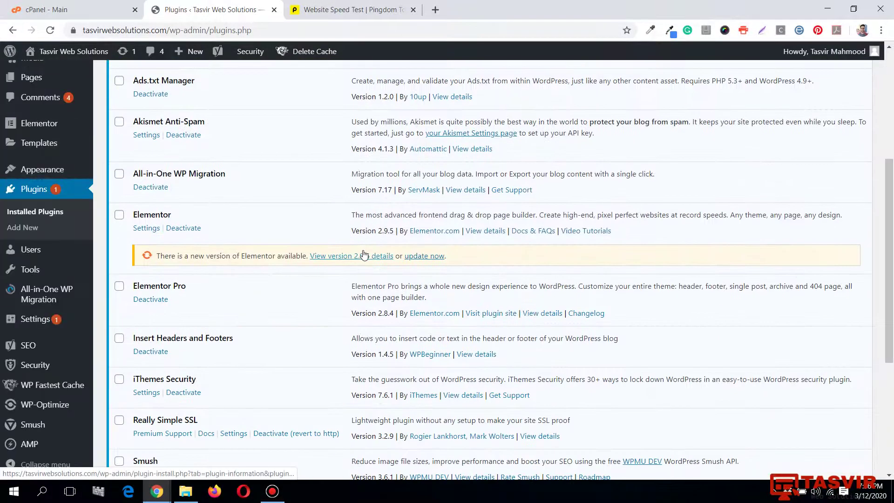
scroll(364, 256, up, 1)
click(424, 313)
scroll(319, 217, up, 3)
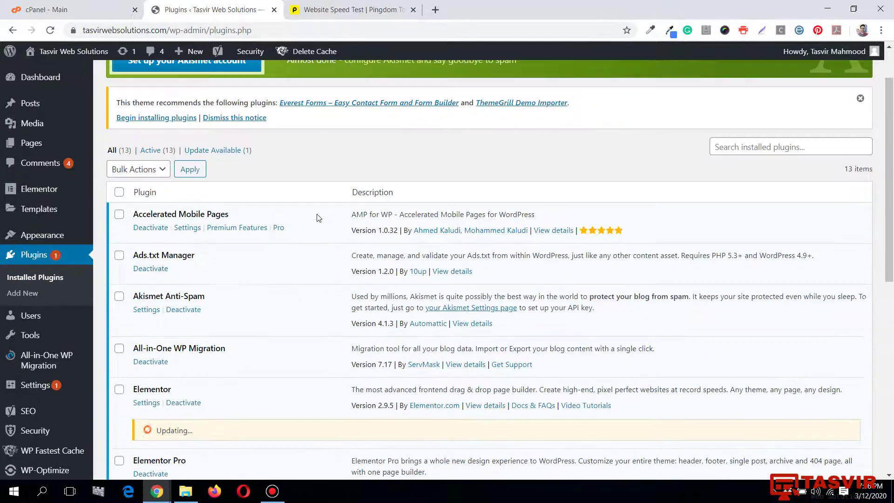
scroll(319, 217, down, 3)
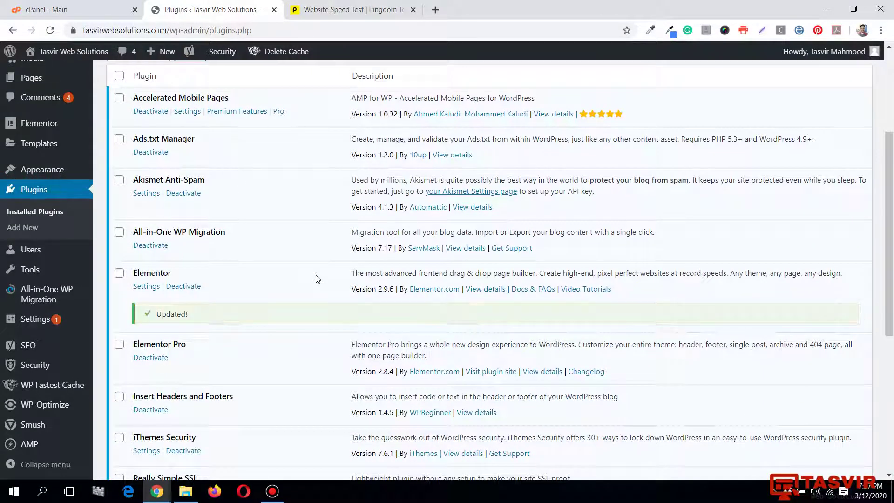
mouse_move(302, 54)
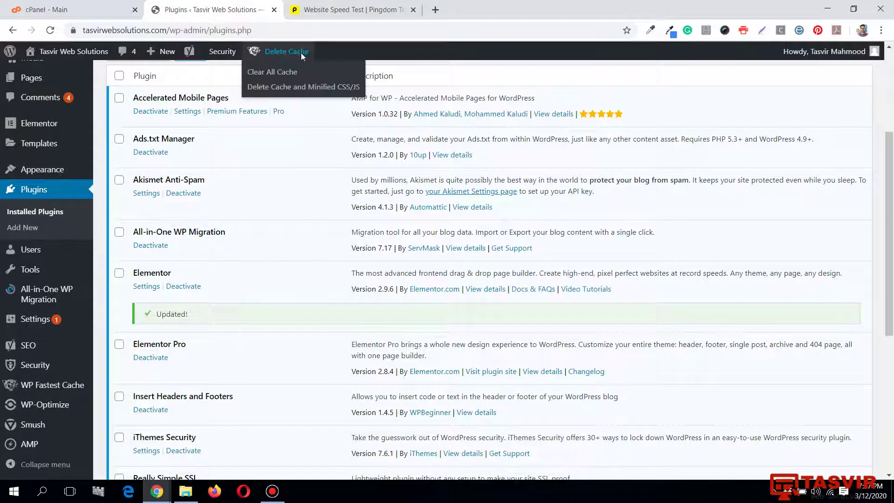
click(303, 88)
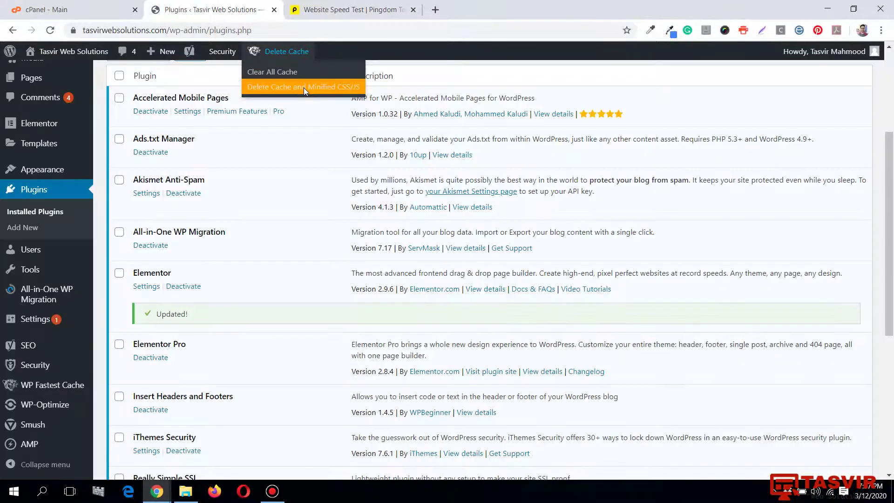
Search Google for the Really Simple SSL plugin from the plugin list and open its WordPress.org page
scroll(302, 349, down, 6)
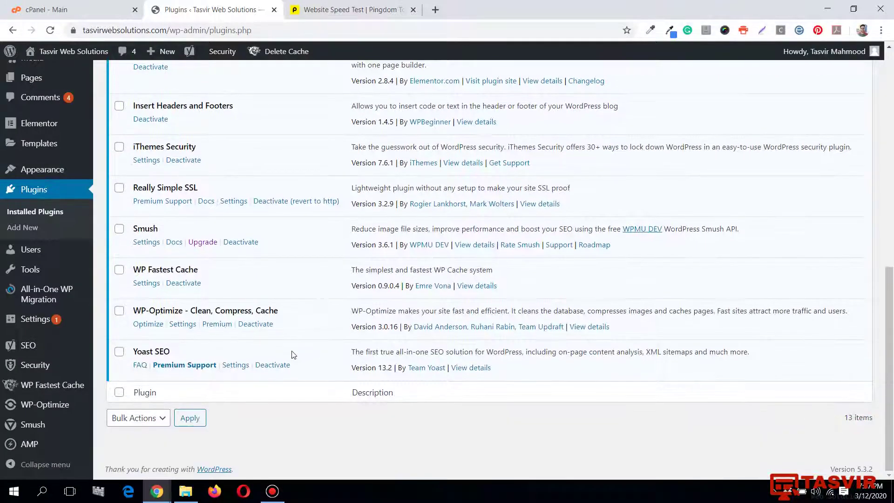
scroll(331, 270, up, 3)
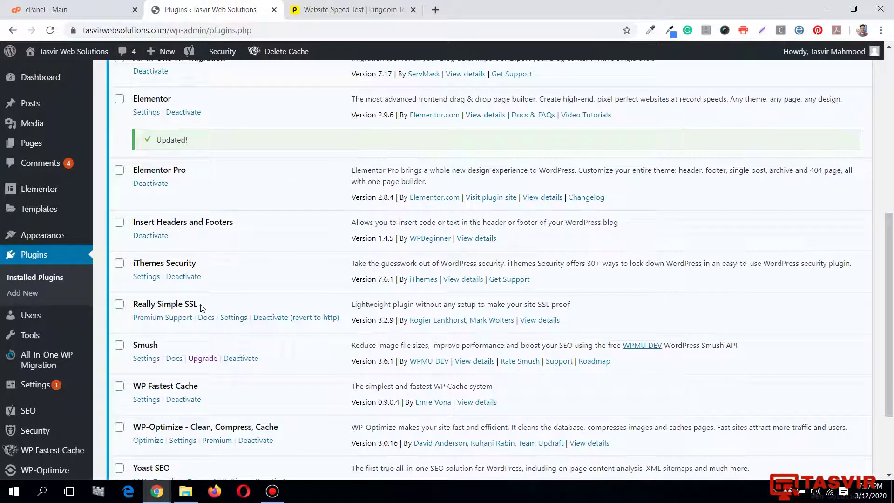
drag(201, 305, 138, 307)
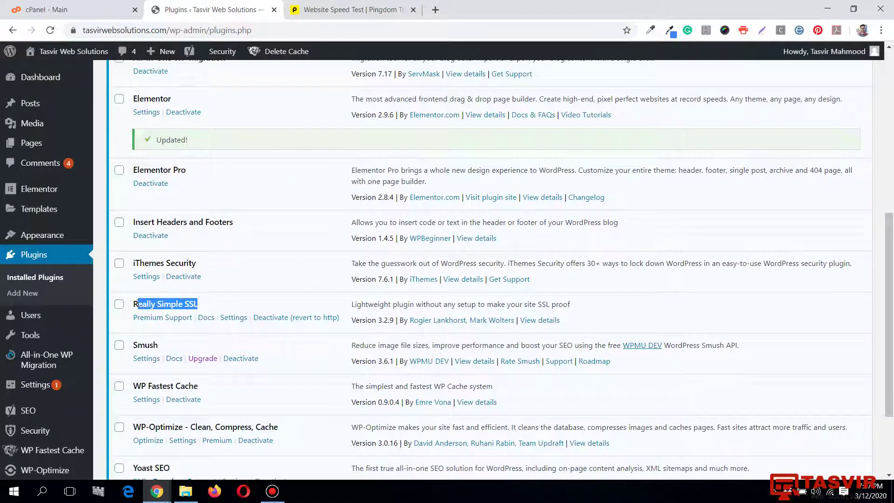
right_click(135, 304)
click(186, 325)
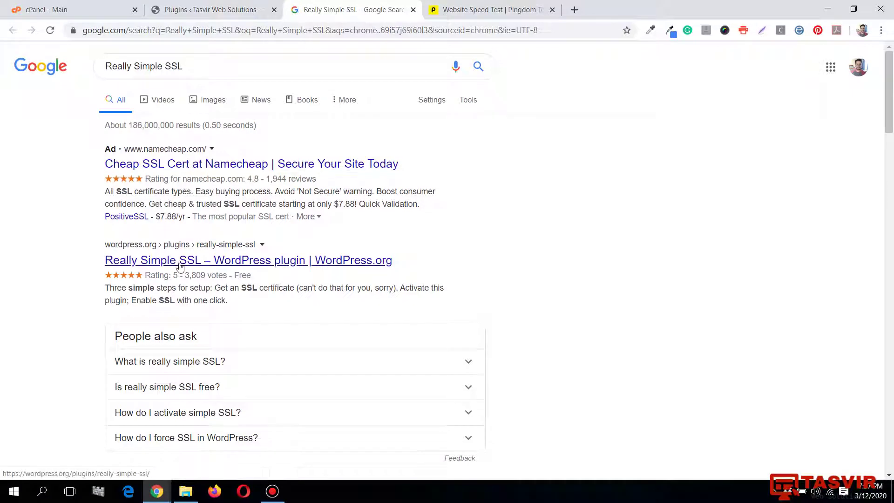
click(208, 259)
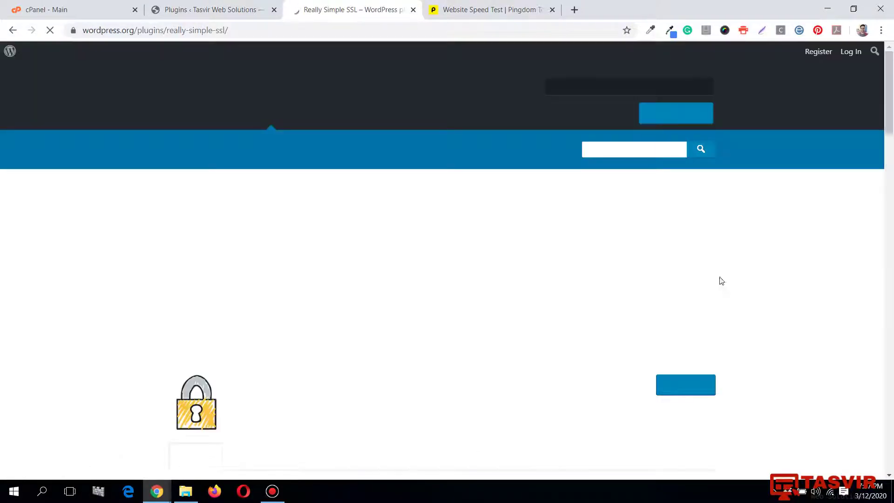
Check the required PHP version in the Really Simple SSL plugin details, and close the plugin page
scroll(748, 290, down, 8)
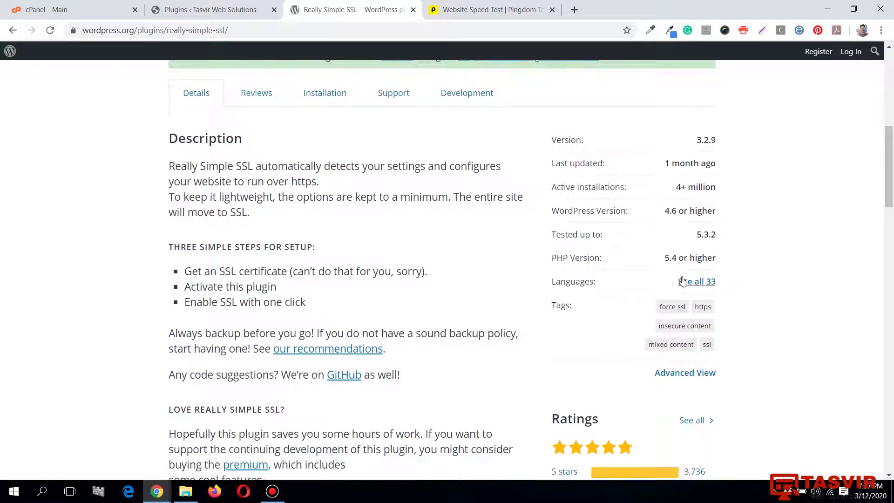
drag(558, 260, 713, 259)
click(454, 272)
scroll(598, 248, up, 3)
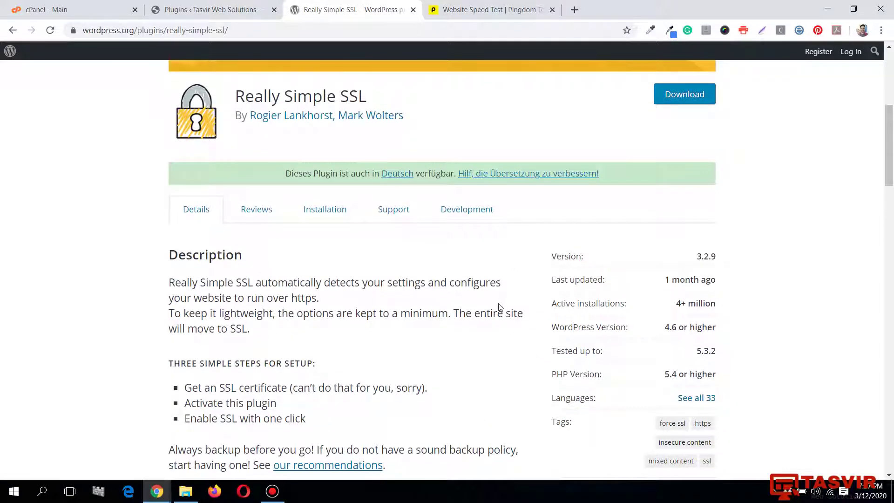
scroll(500, 307, down, 1)
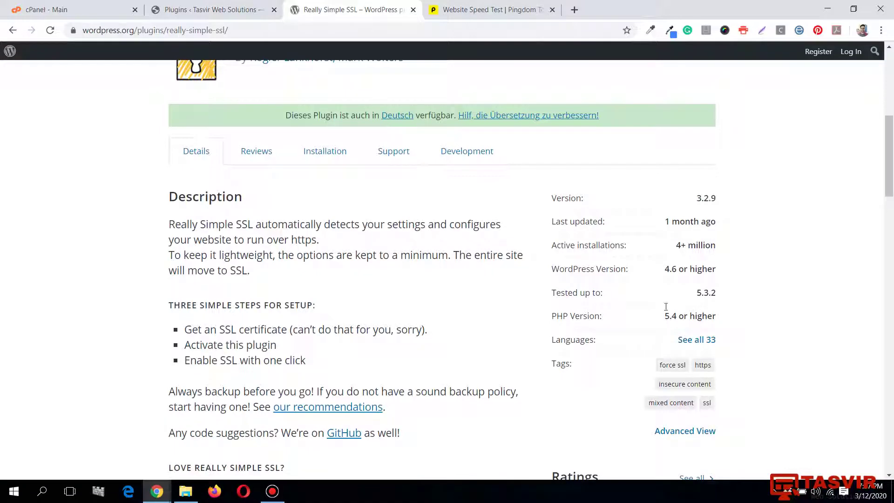
scroll(32, 104, up, 5)
scroll(74, 107, down, 3)
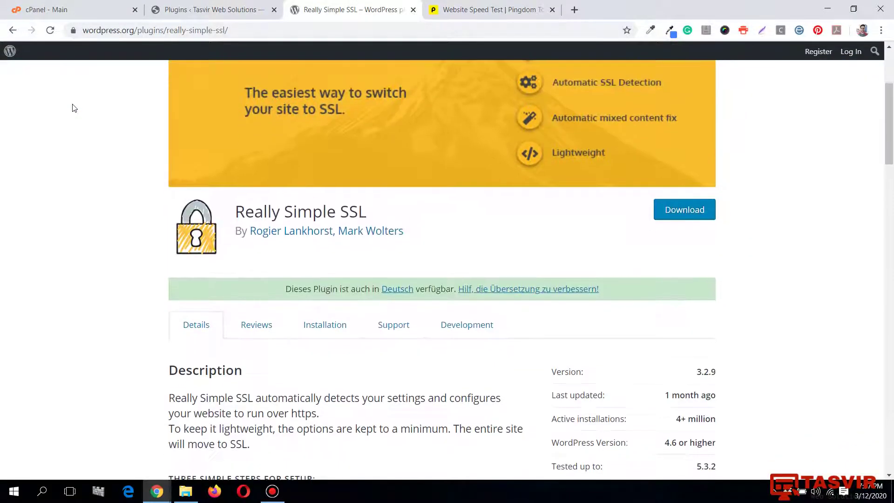
click(414, 9)
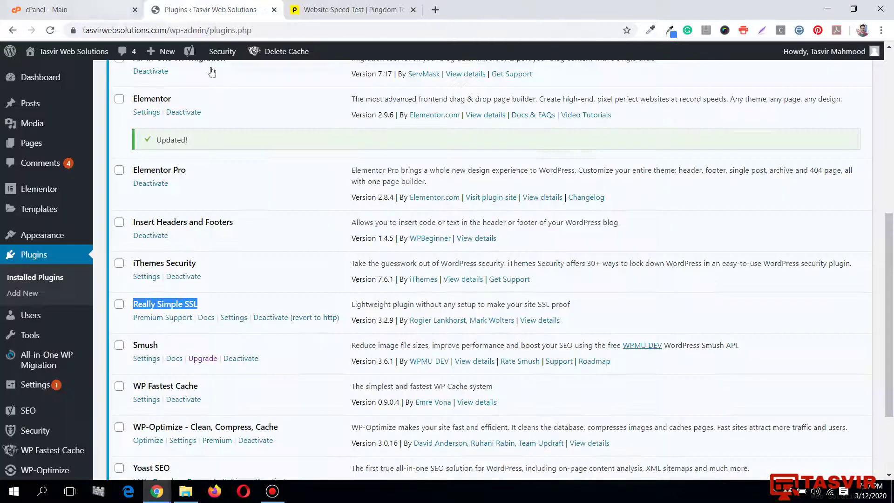
Dismiss the theme's recommended plugins notice above the installed plugins list
scroll(388, 95, up, 3)
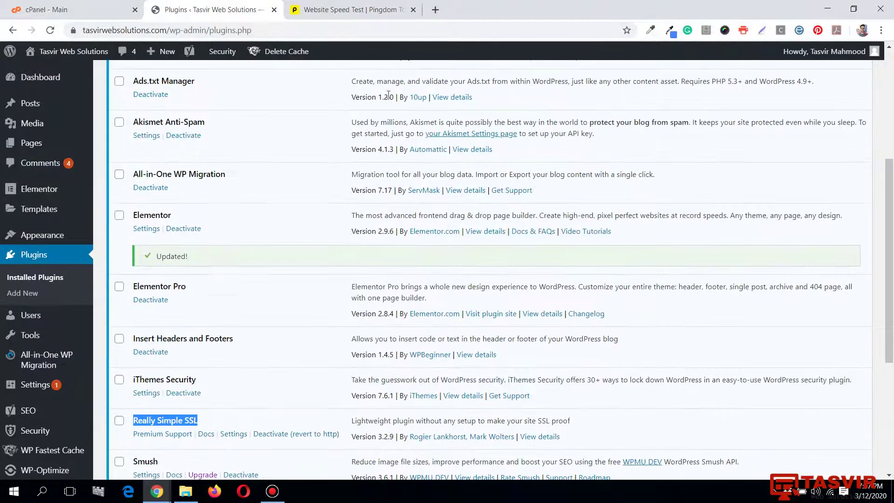
scroll(351, 160, up, 5)
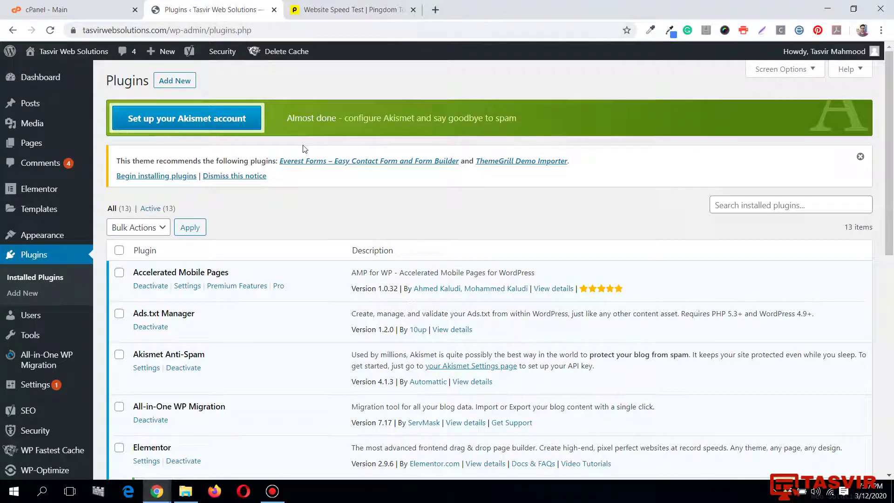
click(860, 157)
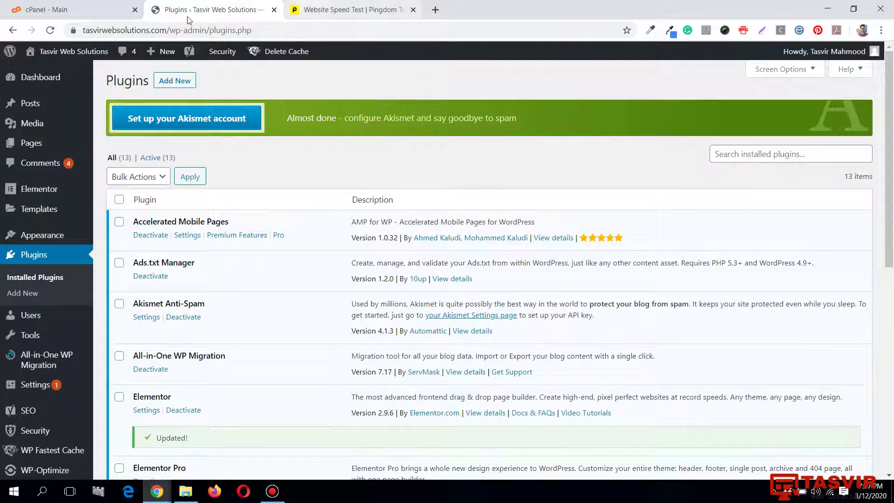
drag(166, 29, 83, 28)
right_click(88, 26)
click(116, 88)
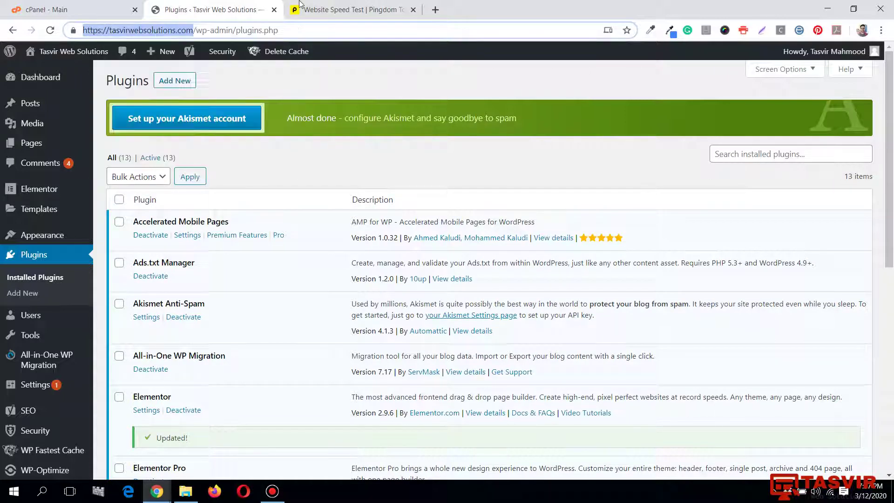
click(301, 6)
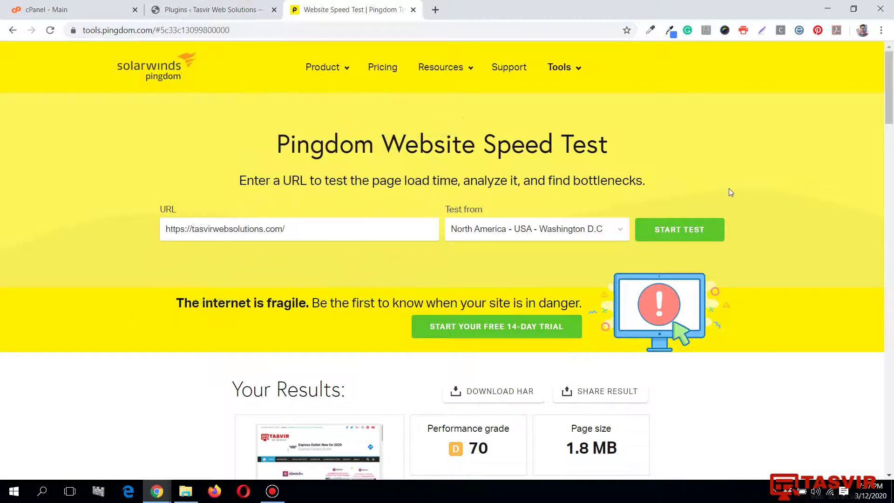
scroll(567, 251, down, 1)
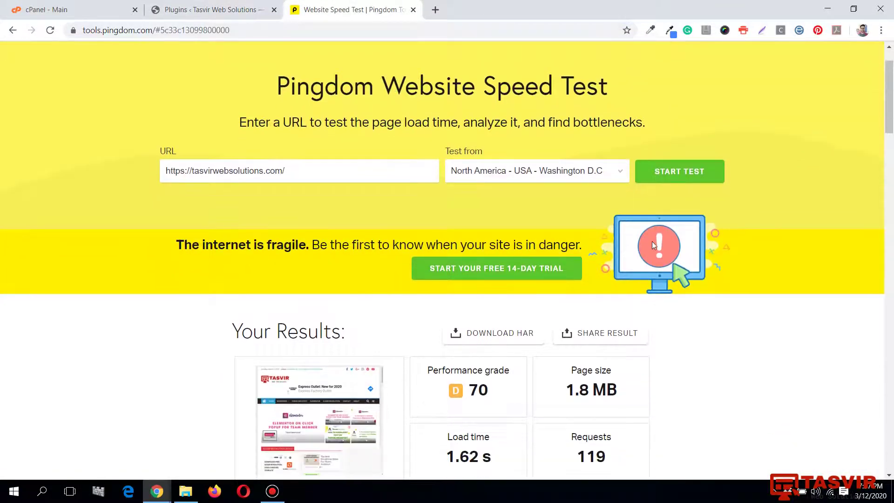
click(715, 174)
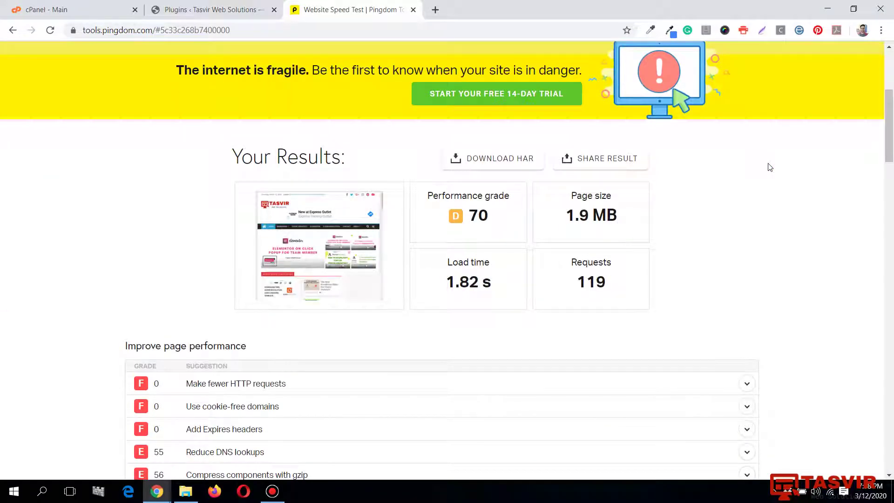
Capture the Your Results section of the speed test and save the screenshot as after.png
key(Print)
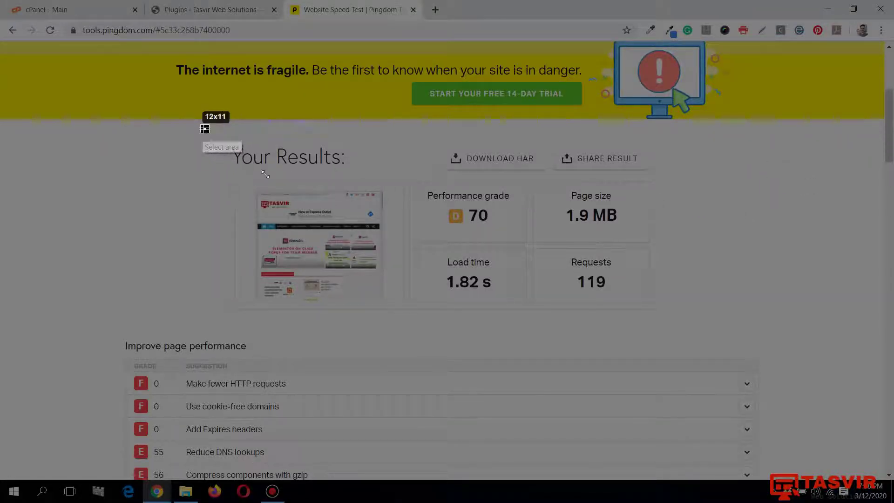
drag(202, 126, 682, 329)
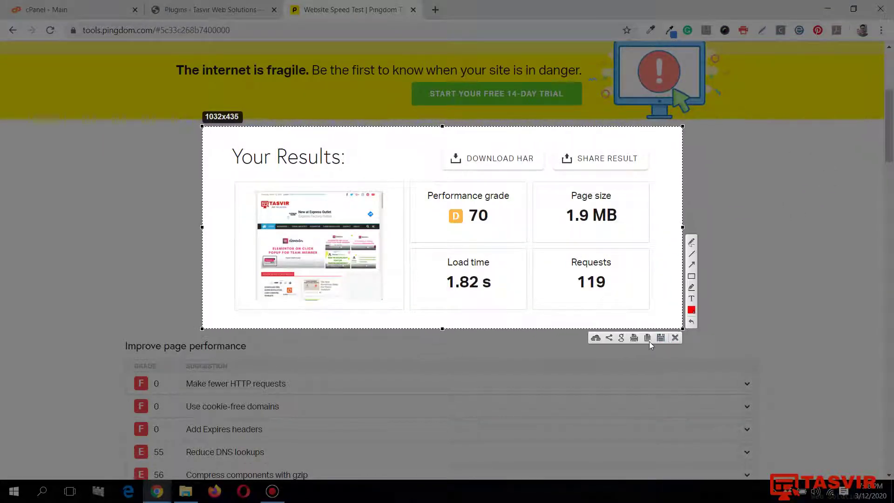
click(660, 338)
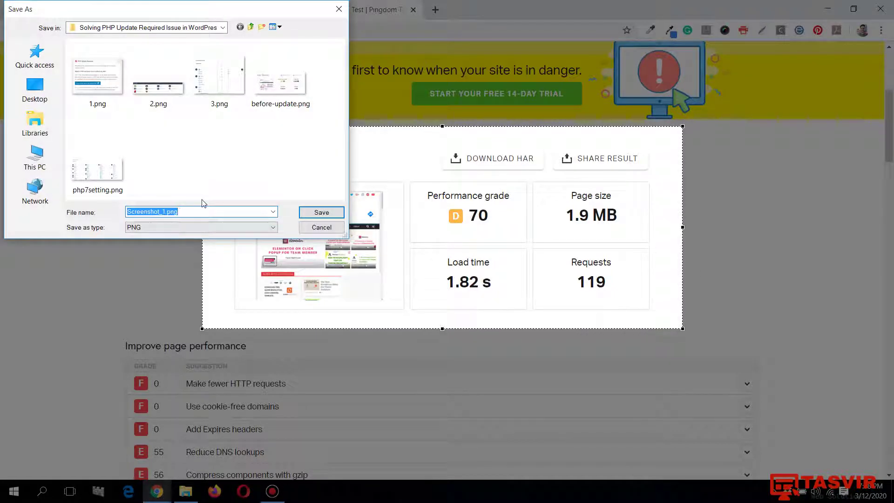
text(after)
click(323, 214)
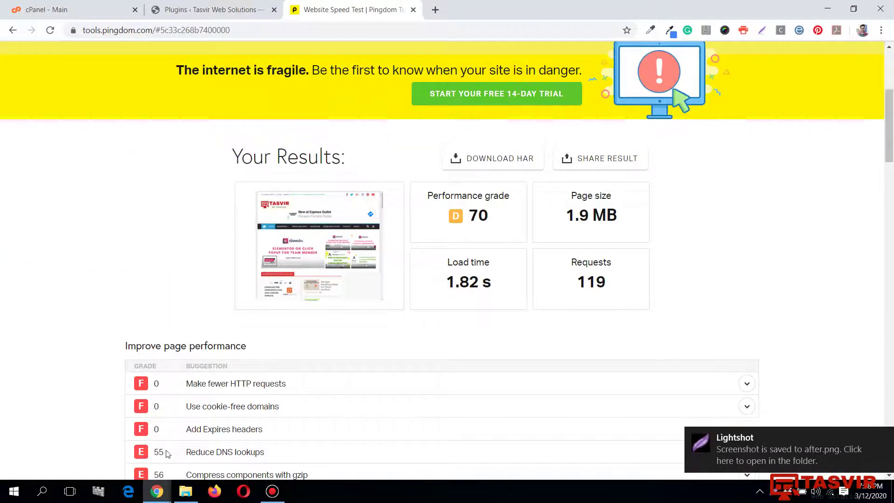
Open before-update.png from the Solving PHP Update Required Issue in WordPress folder to compare the speed results
click(185, 491)
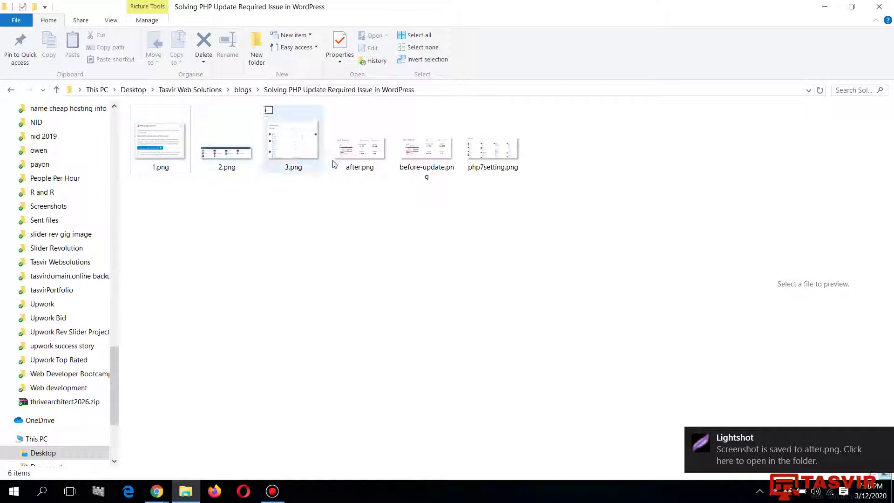
double_click(401, 155)
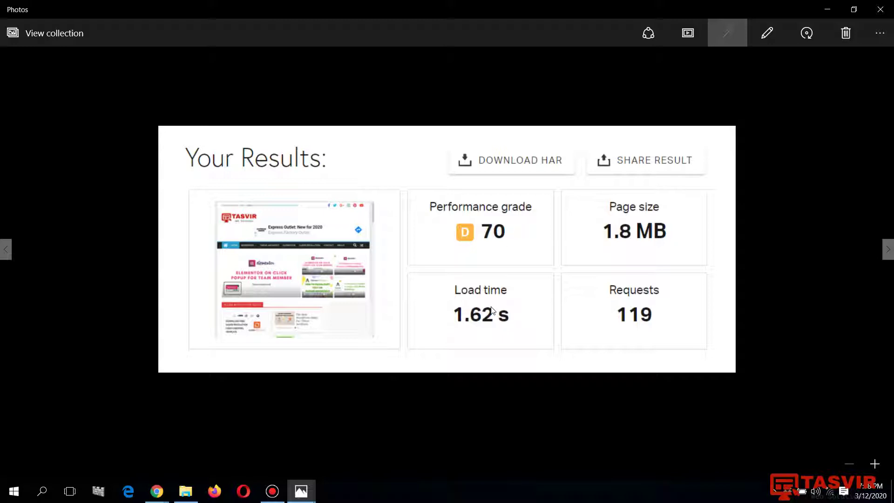
Compare the before-update.png and after.png speed results in the image viewer, and close the viewer
key(Left)
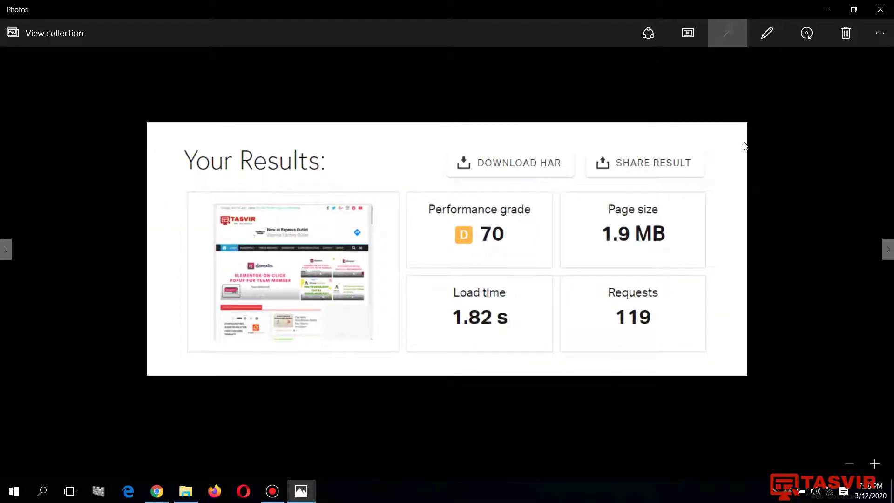
key(Left)
click(887, 6)
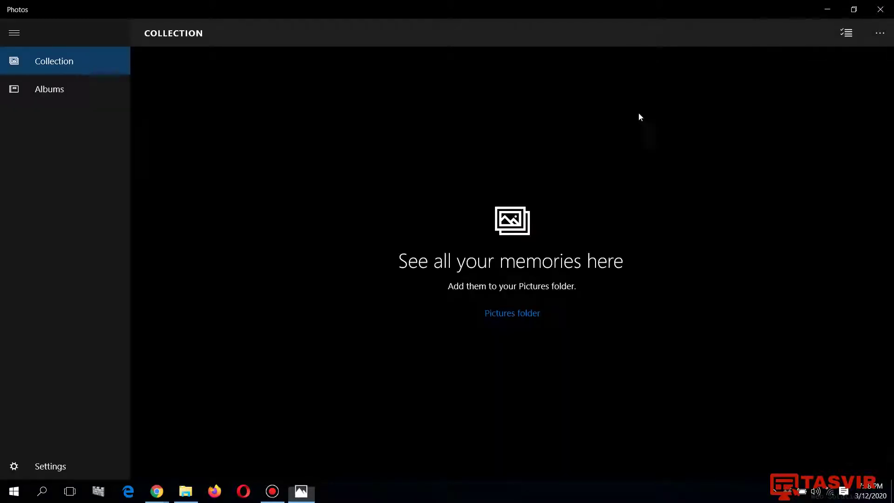
click(882, 7)
Try to reopen before-update.png from the screenshots folder, refresh the file list and dismiss the error dialog
double_click(428, 144)
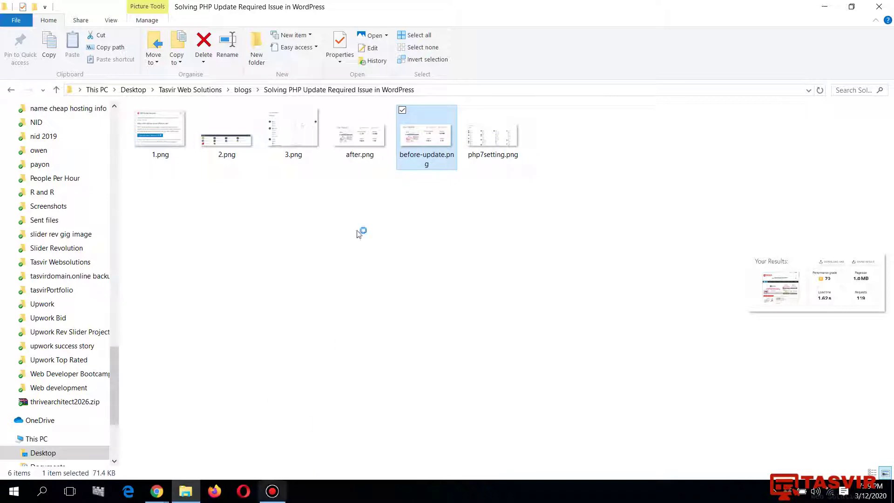
click(272, 491)
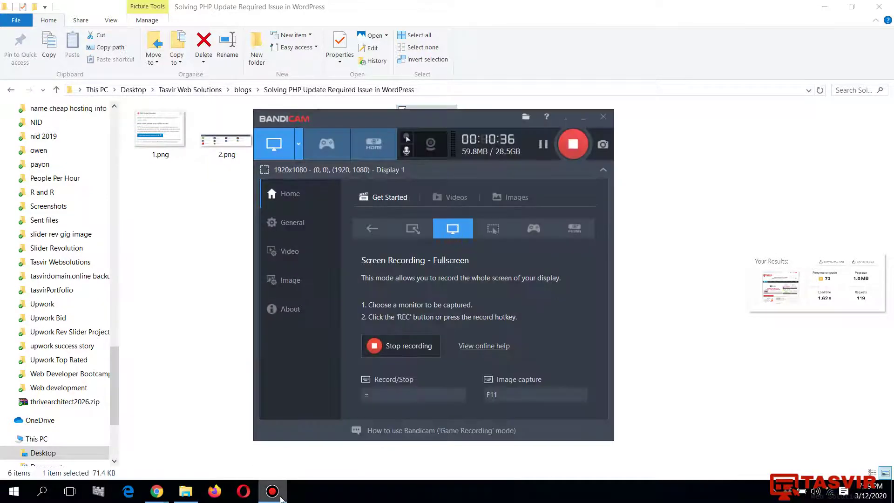
click(273, 491)
right_click(477, 196)
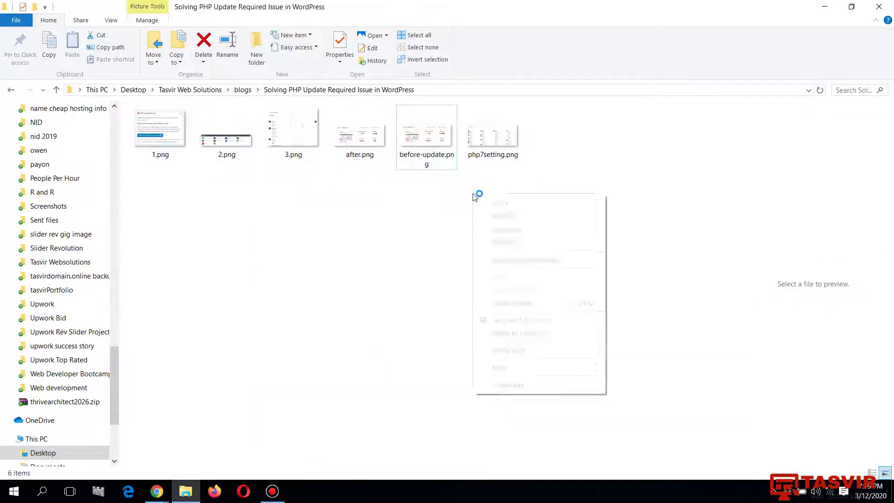
click(510, 241)
click(358, 138)
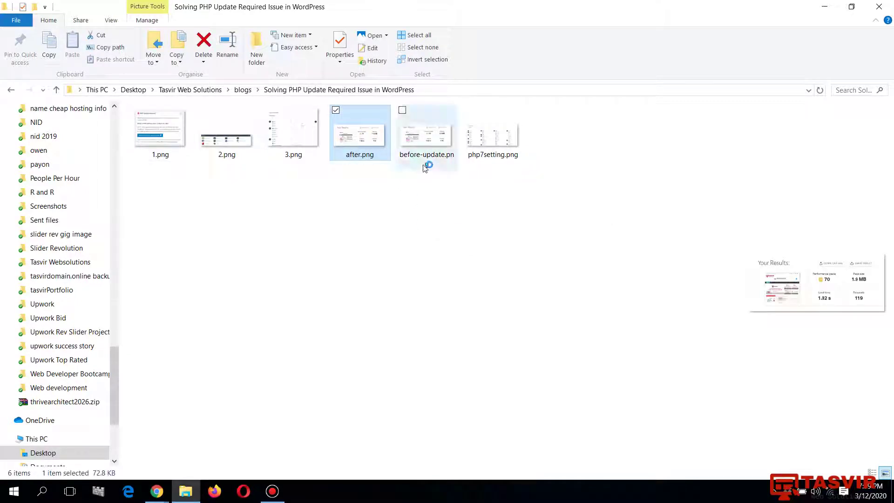
click(437, 124)
click(359, 135)
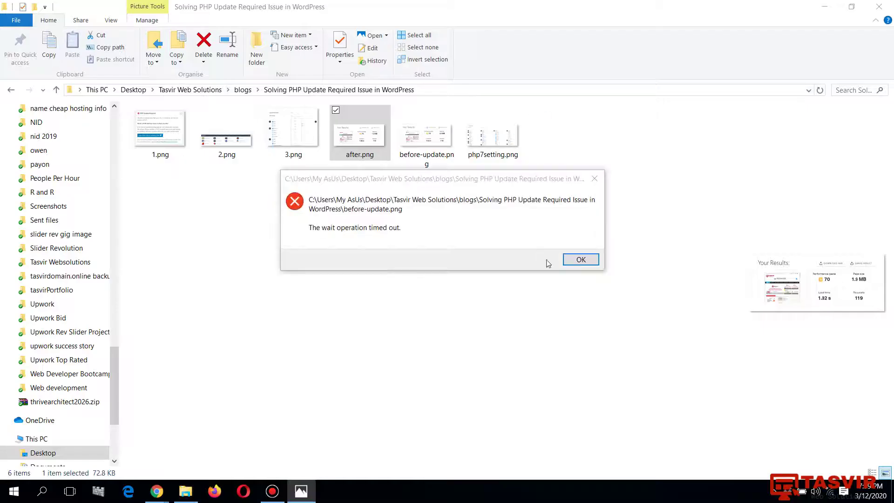
key(Return)
Open before-update.png and after.png from the folder and compare their load time, page size and performance grade
double_click(414, 133)
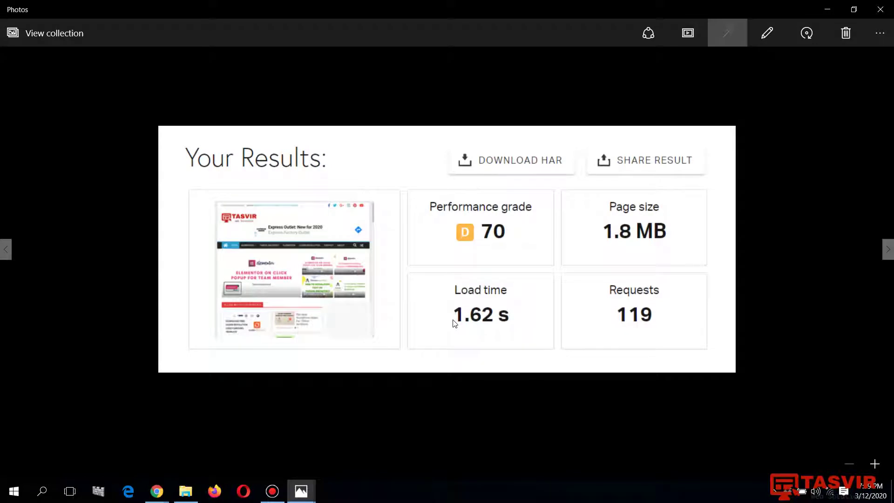
key(Left)
click(880, 10)
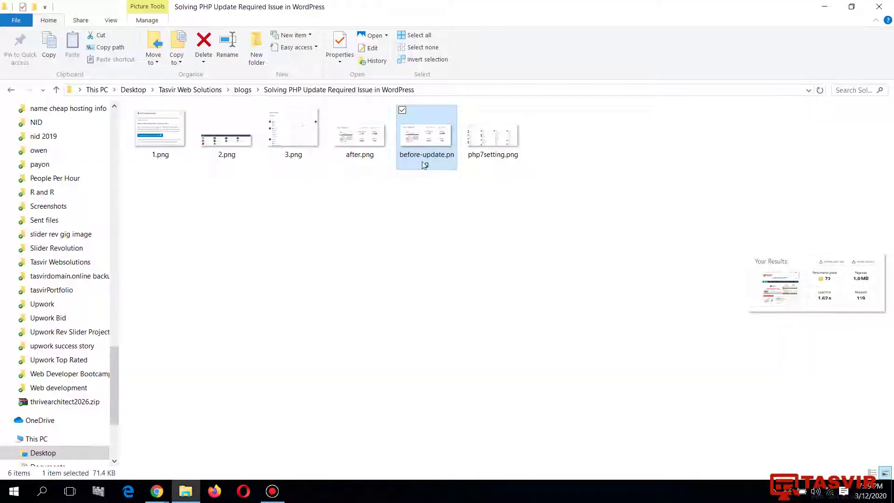
double_click(361, 134)
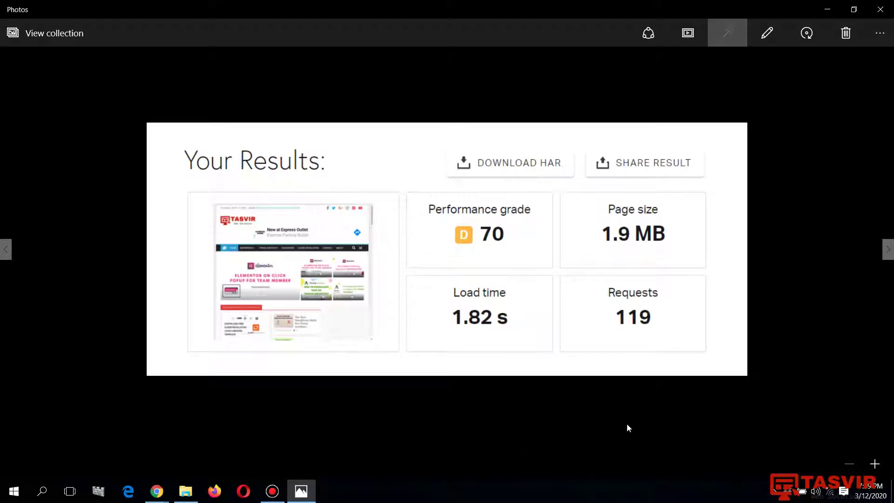
click(887, 249)
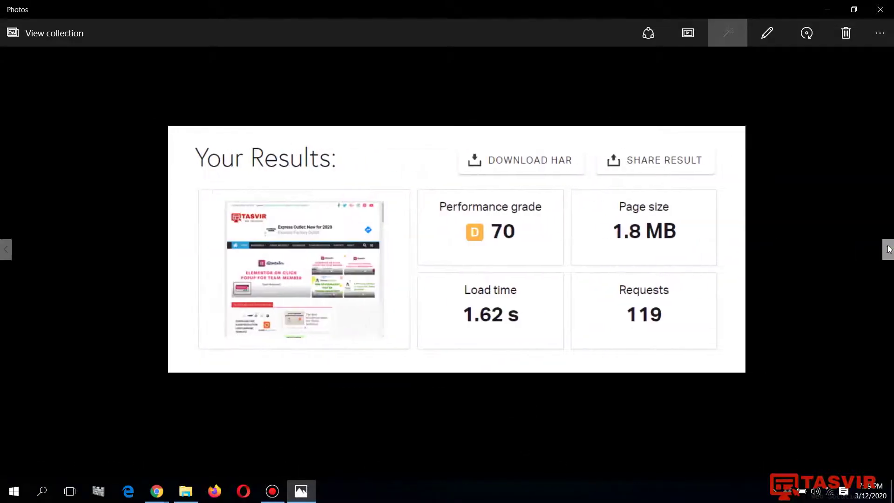
click(6, 251)
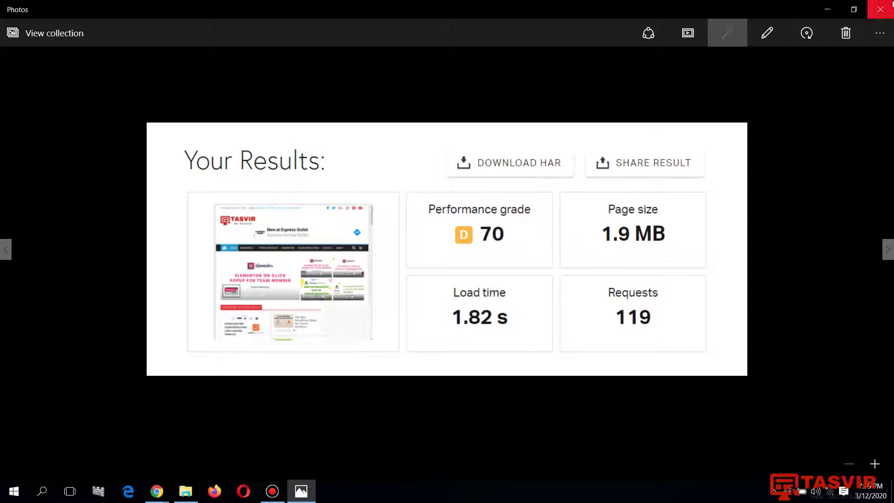
click(883, 10)
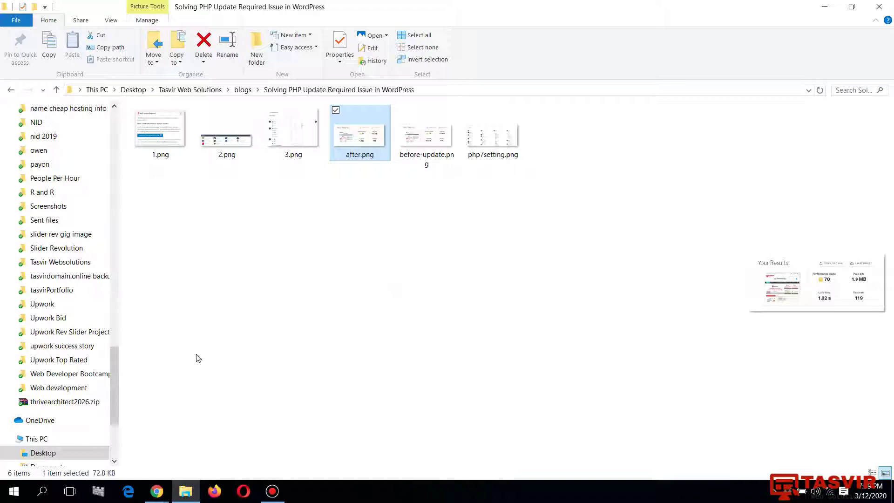
Switch to Chrome and revisit the site's Elementor popup article and the Pingdom speed test results
mouse_move(160, 492)
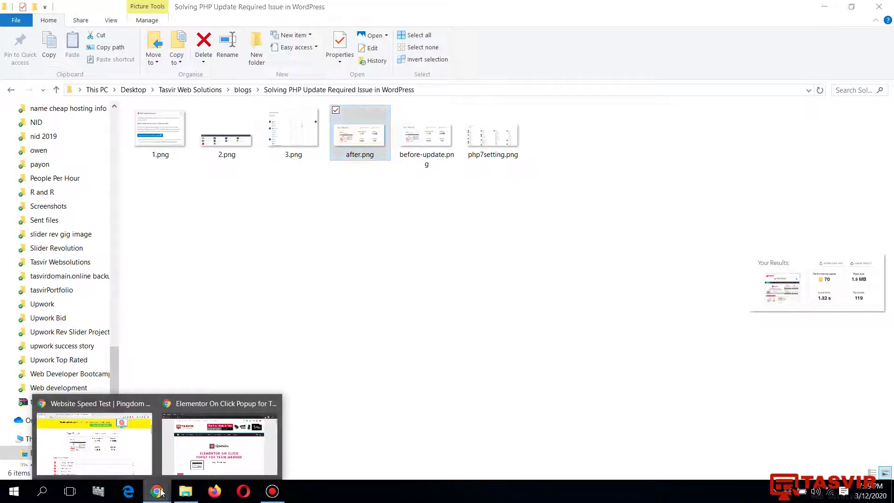
click(161, 492)
click(230, 444)
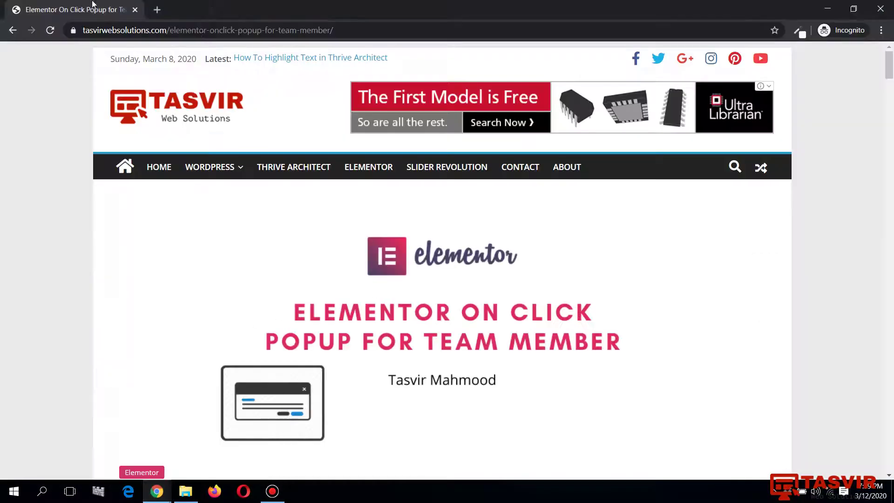
mouse_move(157, 491)
click(120, 458)
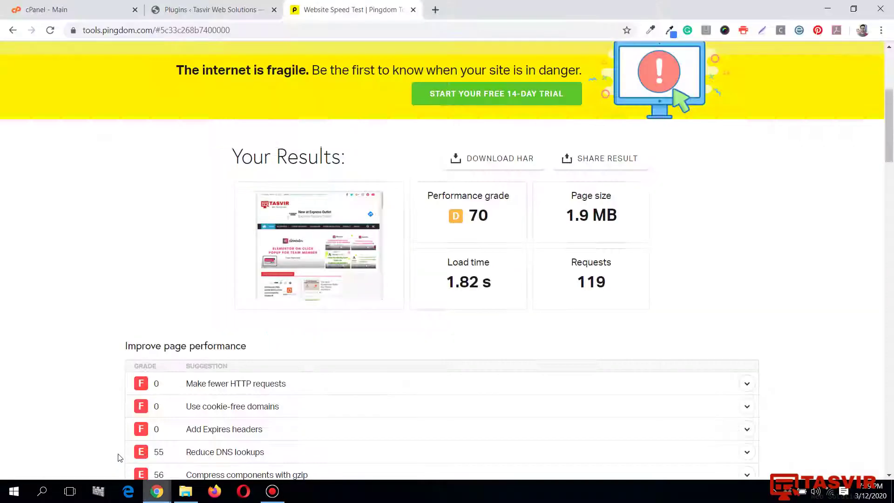
Review the whole list of installed plugins in the WordPress admin
click(171, 11)
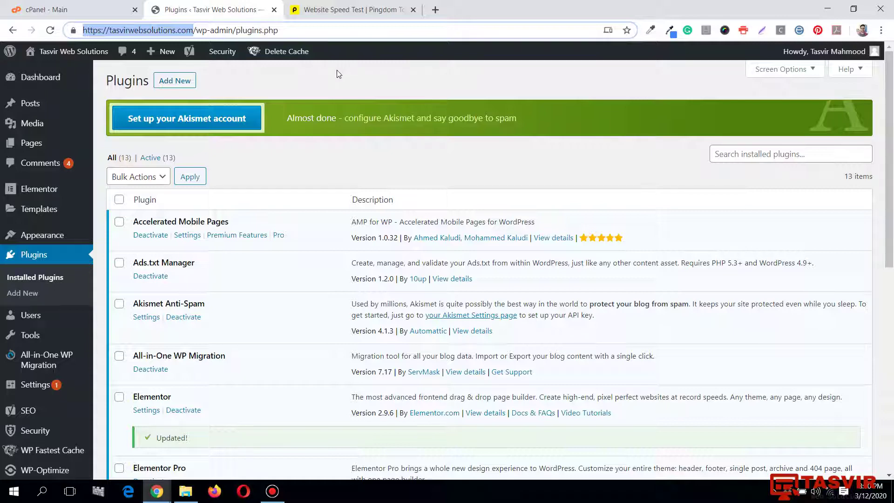
scroll(374, 178, down, 8)
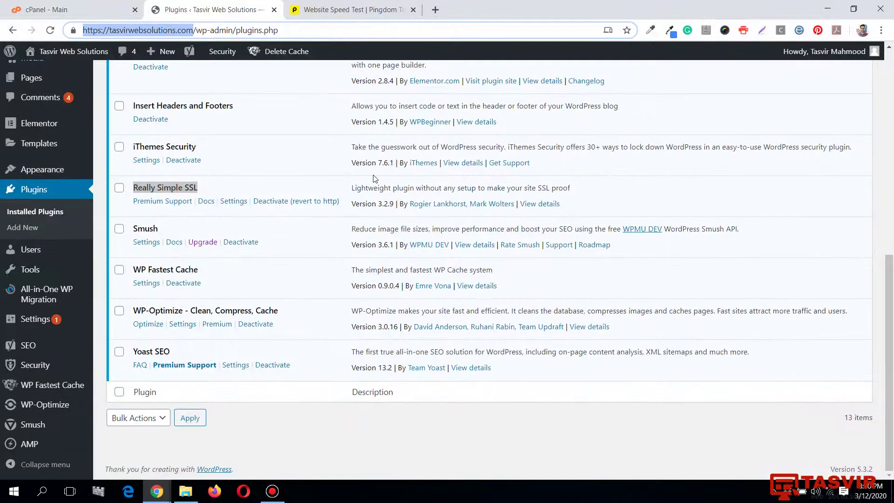
scroll(370, 182, up, 8)
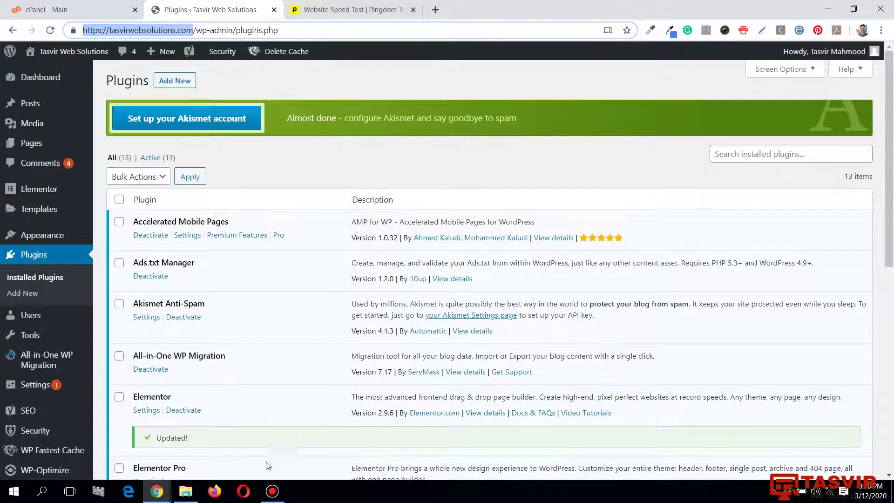
Try to load igcseandialchemistry.com in a new tab of the incognito window
click(156, 491)
click(212, 460)
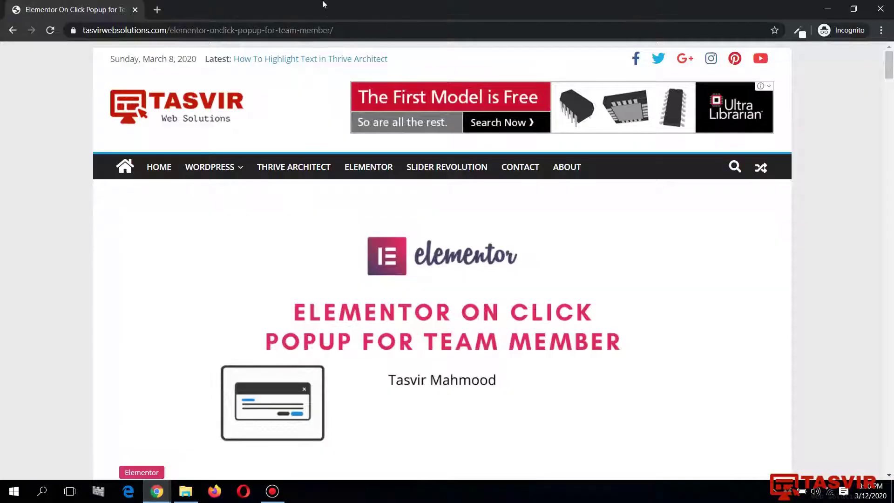
click(160, 10)
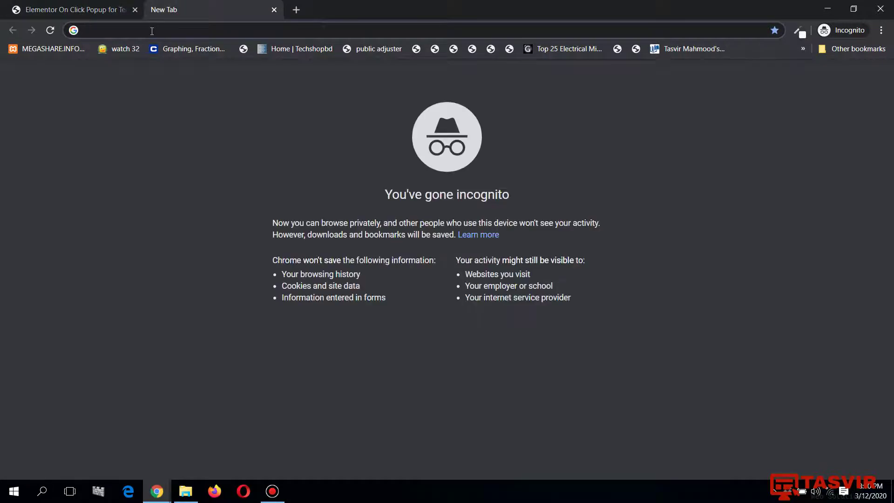
text(igcseandialchemistry.com)
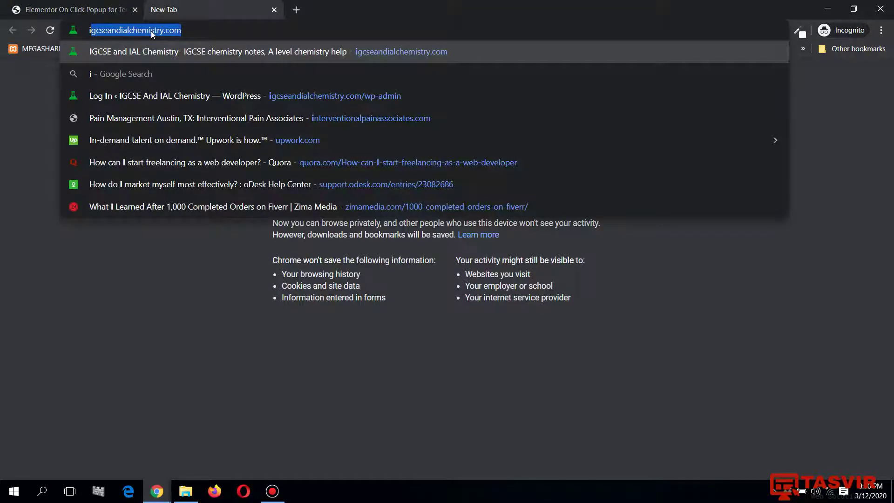
key(Return)
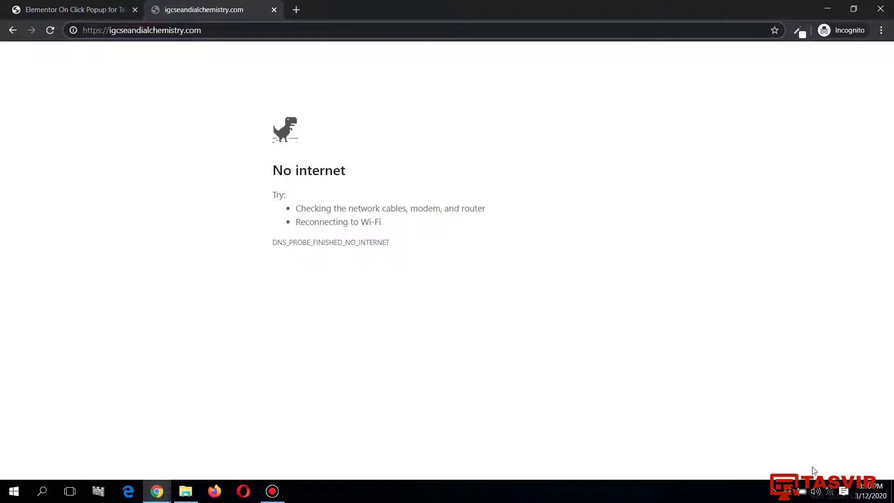
Try to connect the computer to the motionhub Wi-Fi network
click(830, 491)
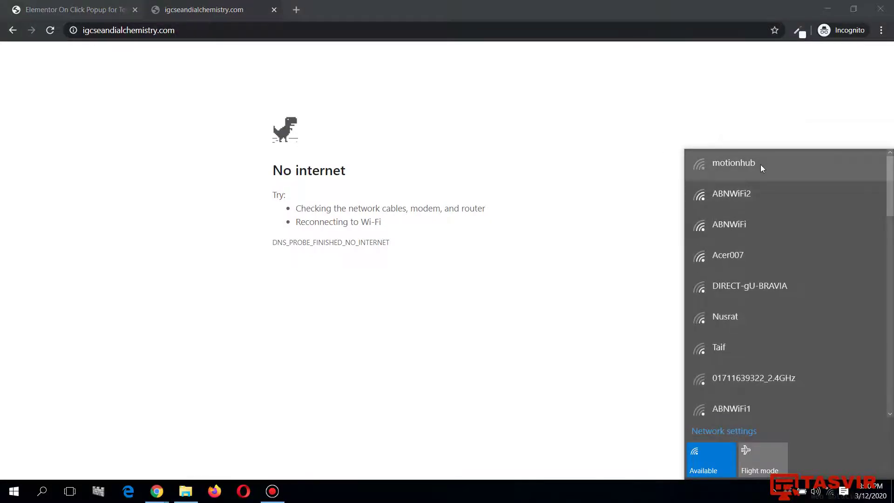
click(761, 164)
click(835, 205)
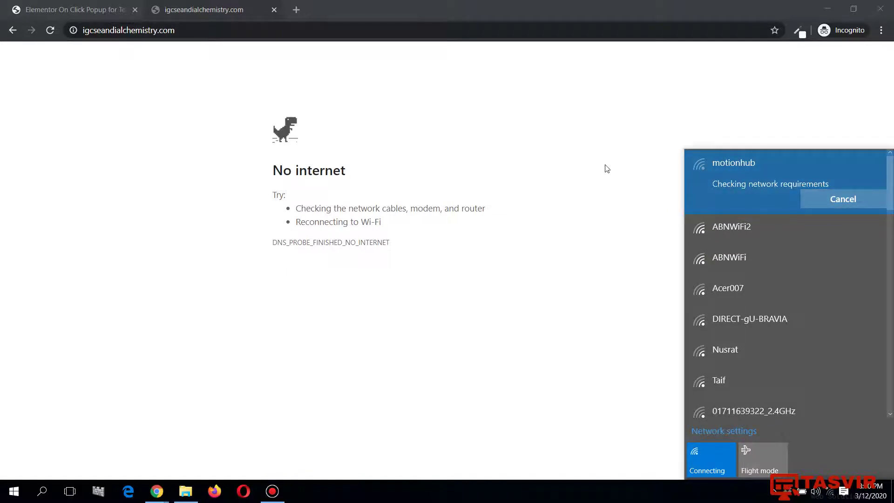
click(834, 200)
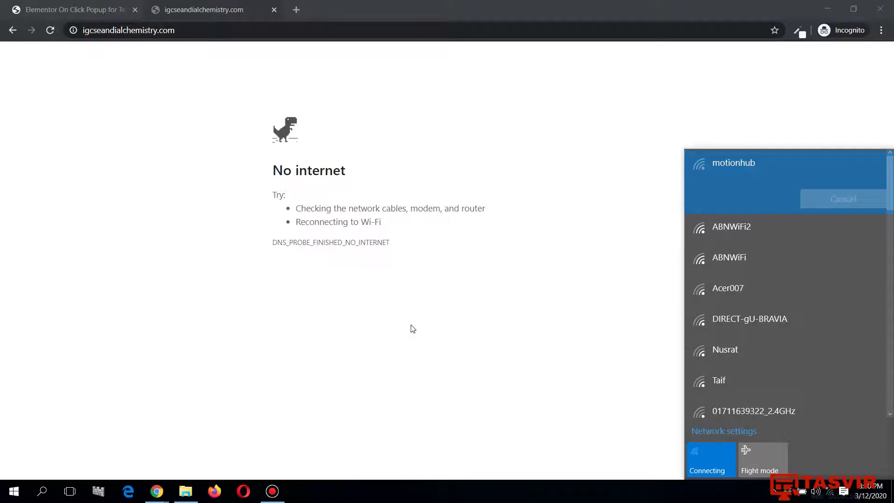
Return to the browser window with the WordPress admin and check the installed plugins list once more
click(157, 491)
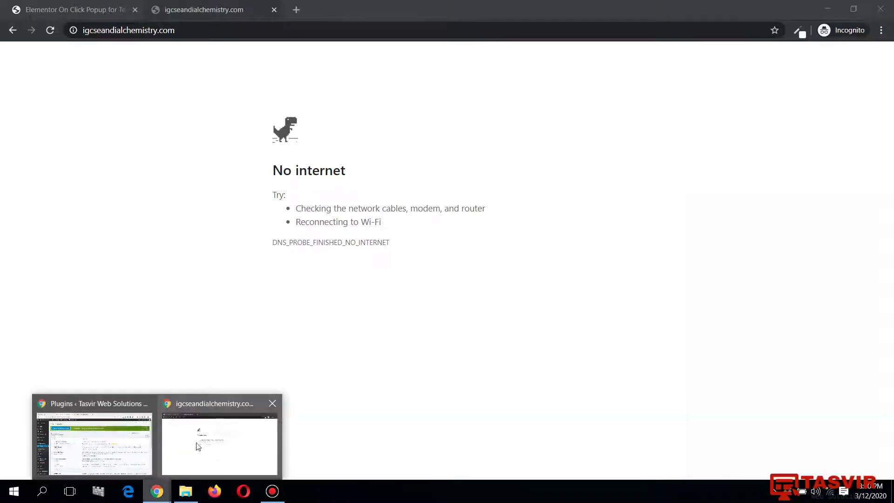
click(772, 492)
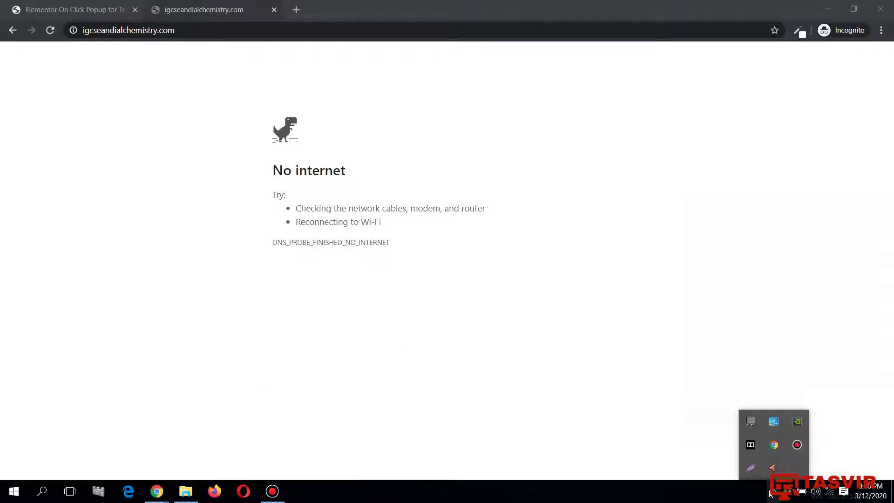
click(157, 492)
click(93, 436)
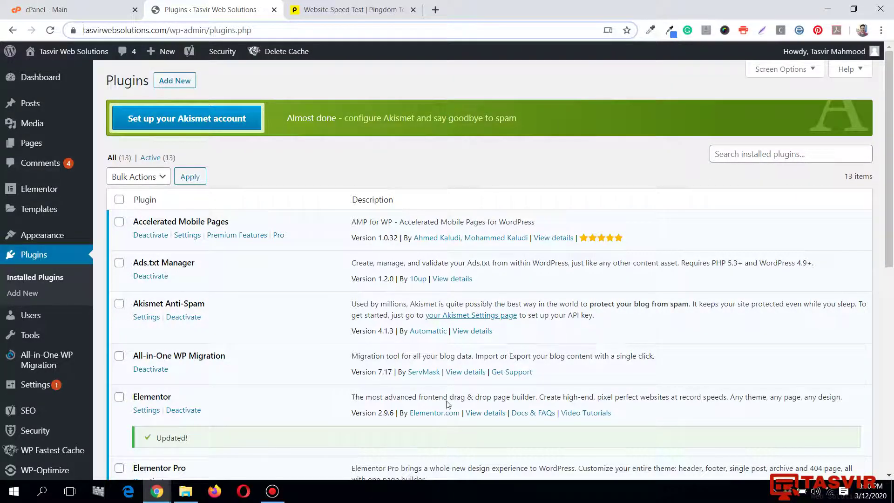
scroll(446, 403, down, 3)
scroll(423, 133, up, 3)
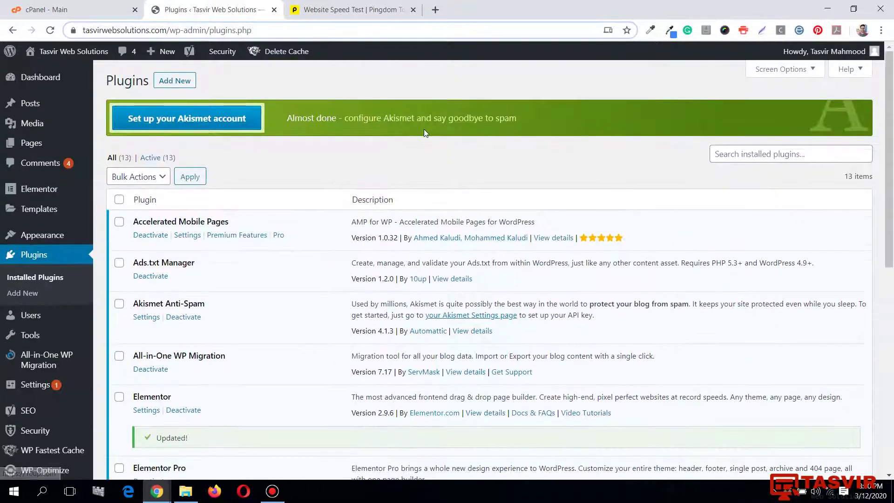
scroll(423, 133, down, 5)
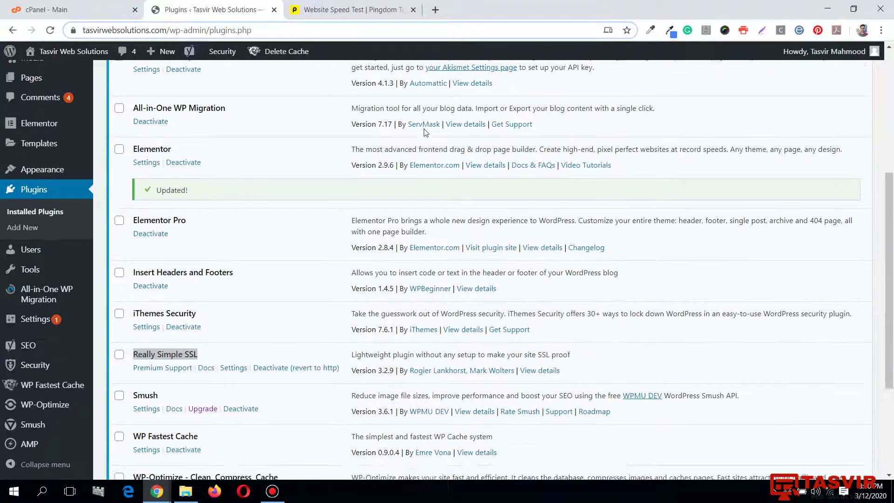
scroll(424, 133, down, 3)
scroll(424, 132, up, 8)
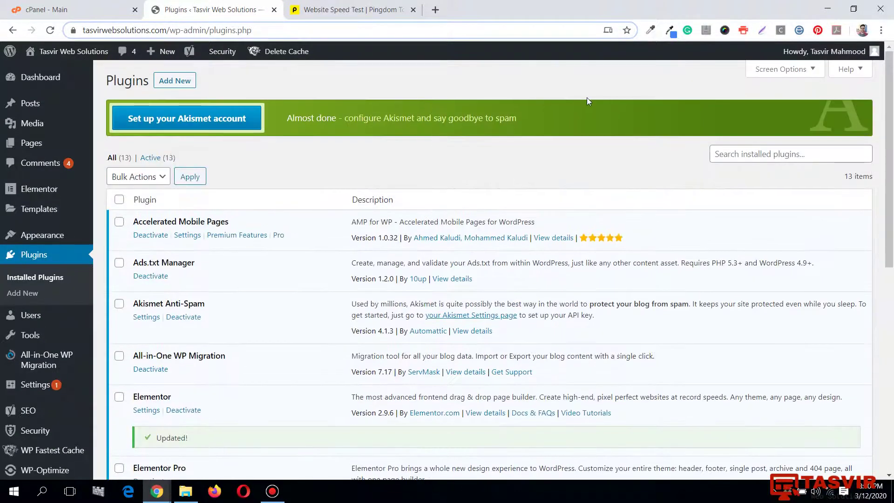